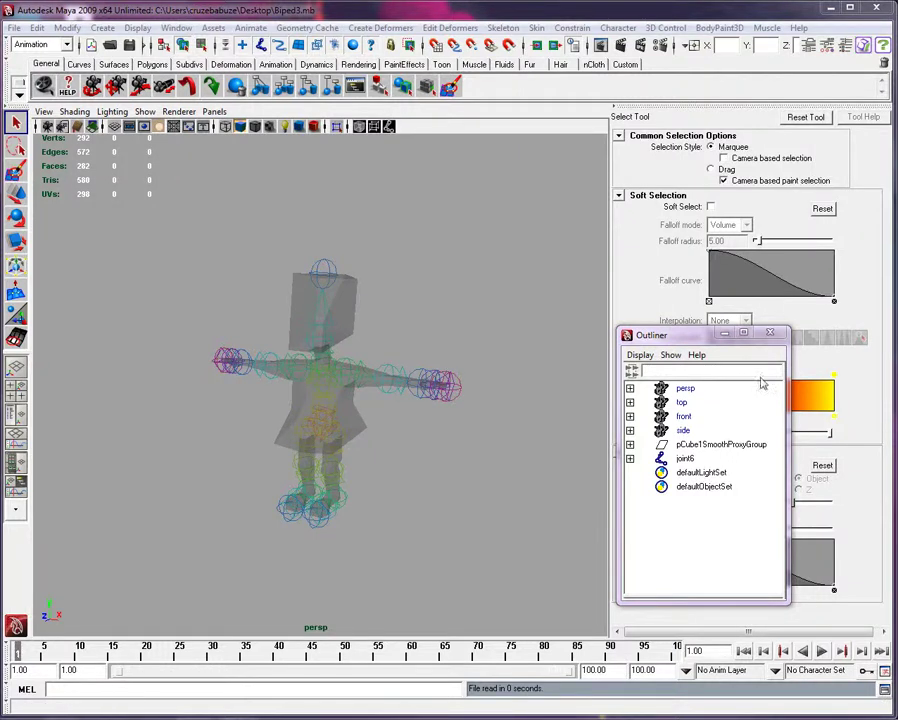
# Close the Outliner and show the Channel Box with the Layer Editor.
pyautogui.moveTo(702, 343); pyautogui.dragTo(735, 100)
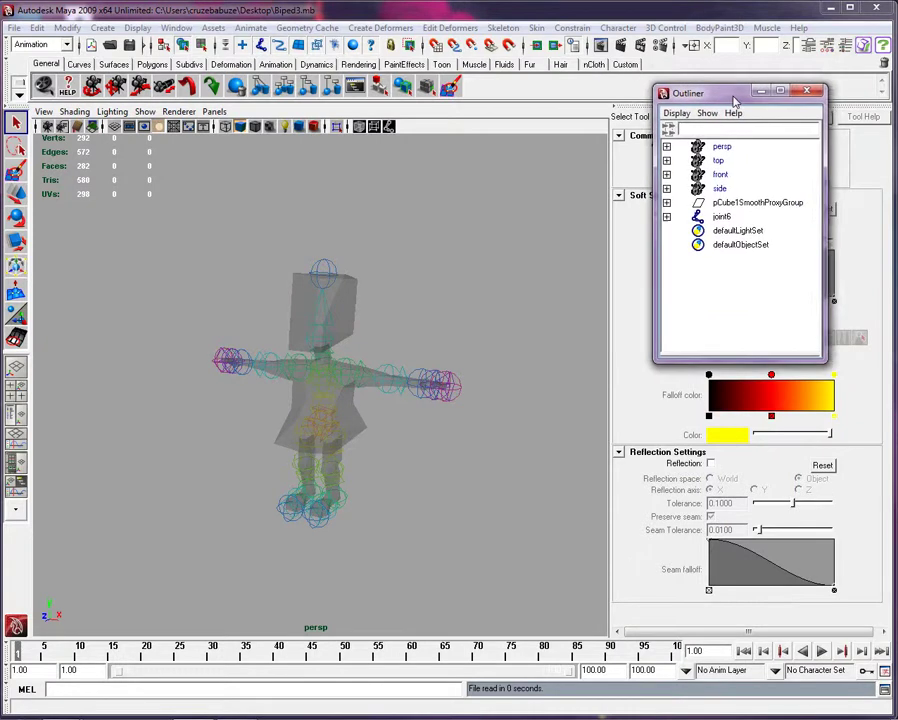
pyautogui.click(807, 92)
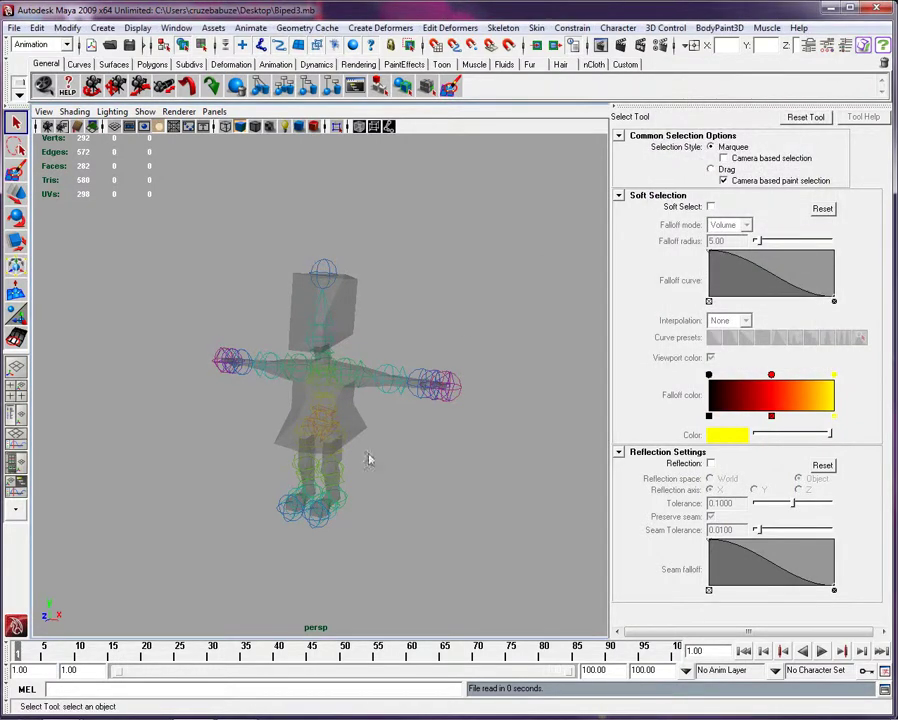
pyautogui.click(846, 48)
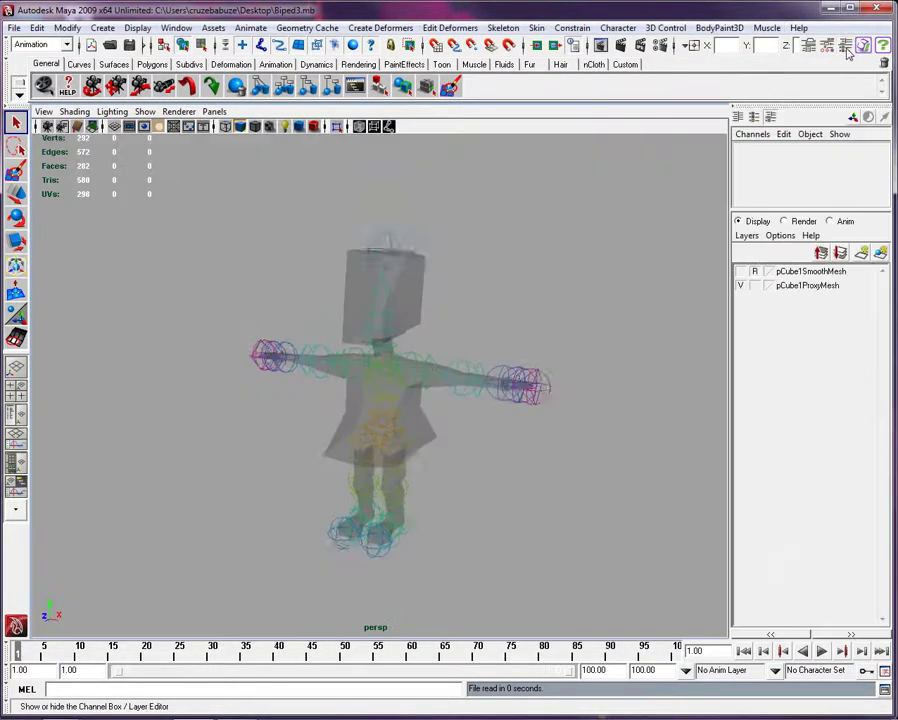
# Rotate joint2 at the character's knee to test how the lower leg mesh deforms.
pyautogui.scroll(2, 380, 385)
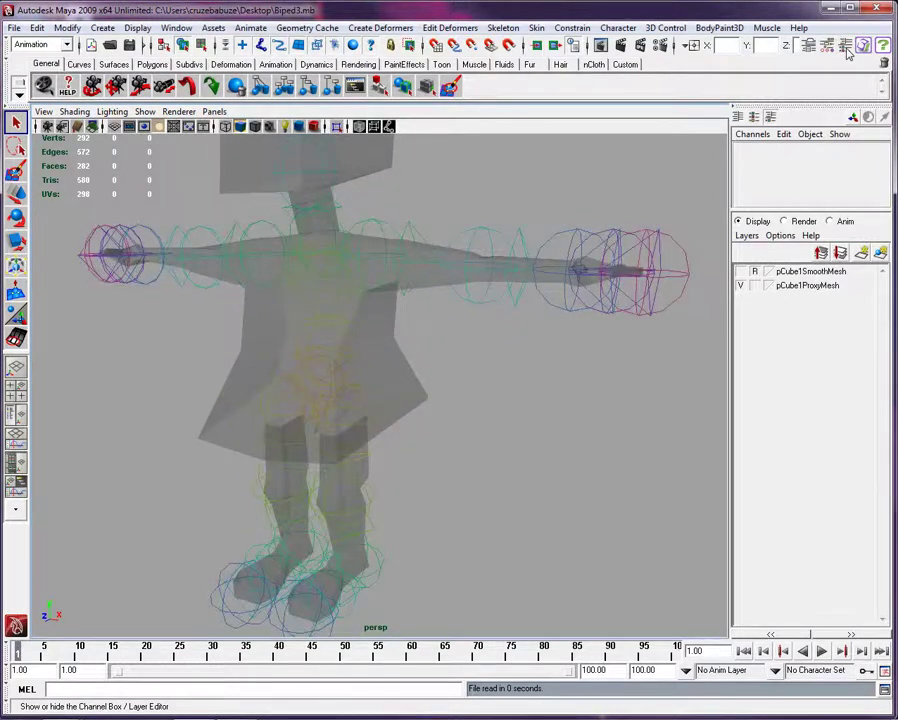
pyautogui.keyDown('alt'); pyautogui.moveTo(420, 385); pyautogui.dragTo(235, 385); pyautogui.keyUp('alt')
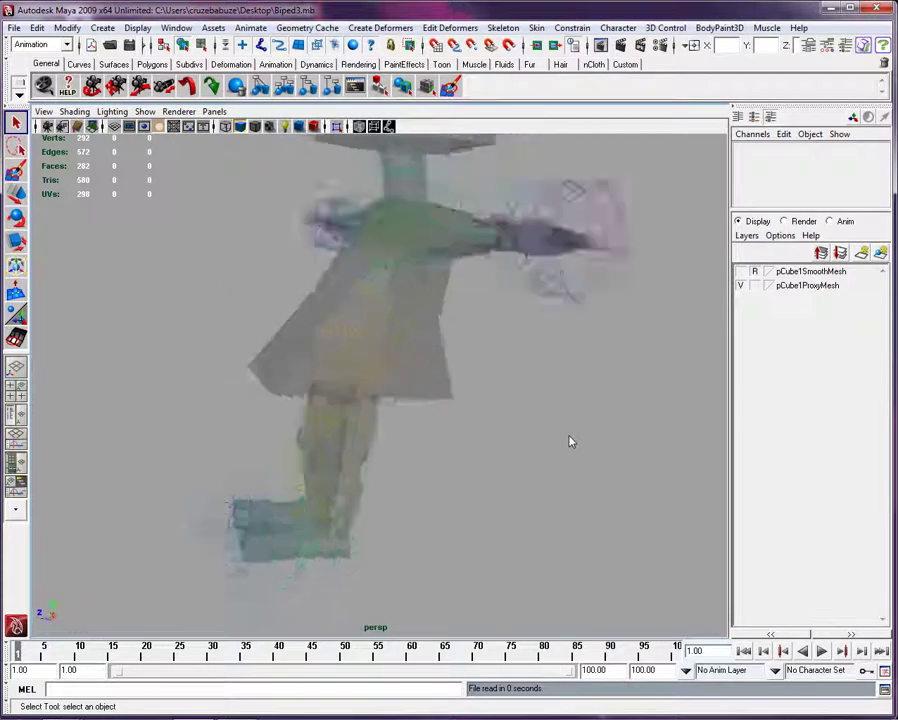
pyautogui.keyDown('alt'); pyautogui.moveTo(535, 457); pyautogui.dragTo(341, 492); pyautogui.keyUp('alt')
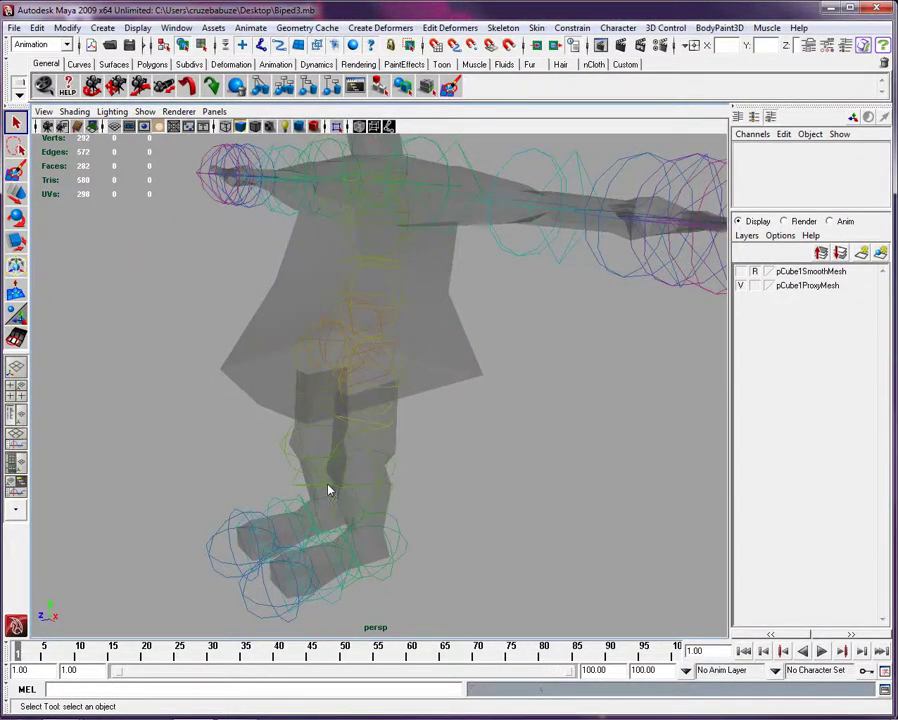
pyautogui.click(330, 487)
pyautogui.click(16, 216)
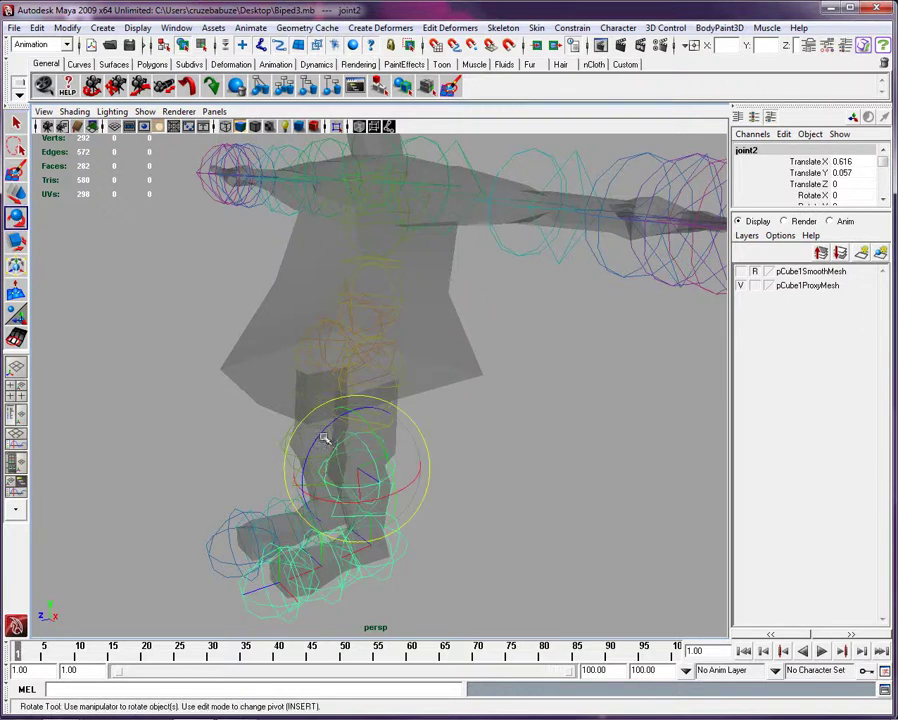
pyautogui.moveTo(324, 438); pyautogui.dragTo(285, 406)
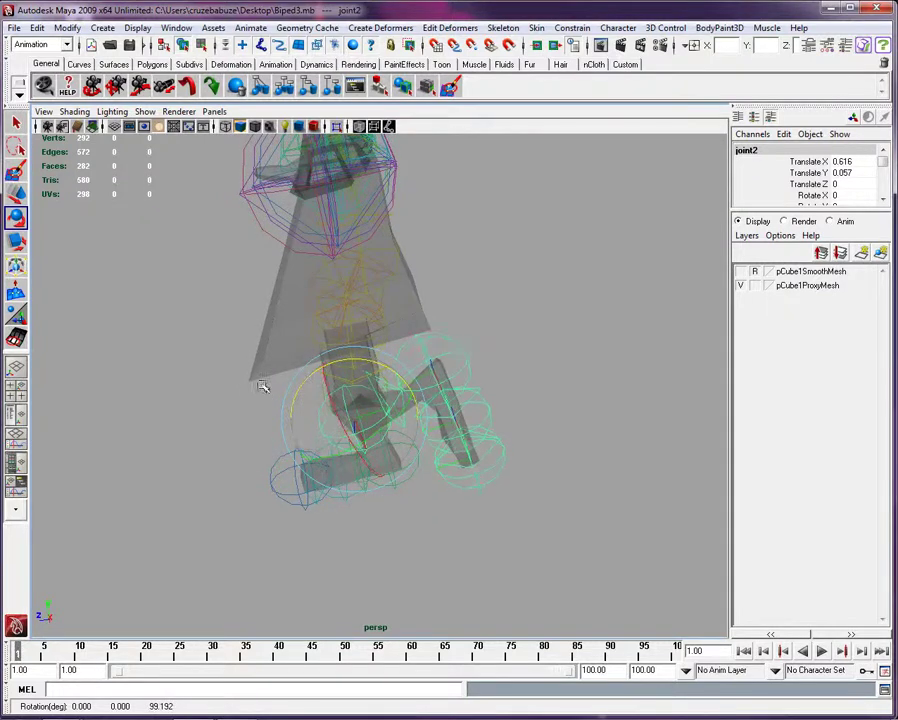
pyautogui.moveTo(336, 493); pyautogui.dragTo(438, 182)
pyautogui.keyDown('alt'); pyautogui.moveTo(460, 275); pyautogui.dragTo(397, 358); pyautogui.keyUp('alt')
pyautogui.keyDown('alt'); pyautogui.moveTo(581, 382); pyautogui.dragTo(581, 383); pyautogui.keyUp('alt')
pyautogui.keyDown('alt'); pyautogui.moveTo(581, 383); pyautogui.dragTo(581, 383, button='middle'); pyautogui.keyUp('alt')
pyautogui.keyDown('alt'); pyautogui.moveTo(581, 383); pyautogui.dragTo(580, 384, button='right'); pyautogui.keyUp('alt')
pyautogui.keyDown('alt'); pyautogui.moveTo(581, 384); pyautogui.dragTo(499, 456); pyautogui.keyUp('alt')
pyautogui.keyDown('alt'); pyautogui.moveTo(499, 456); pyautogui.dragTo(550, 474); pyautogui.keyUp('alt')
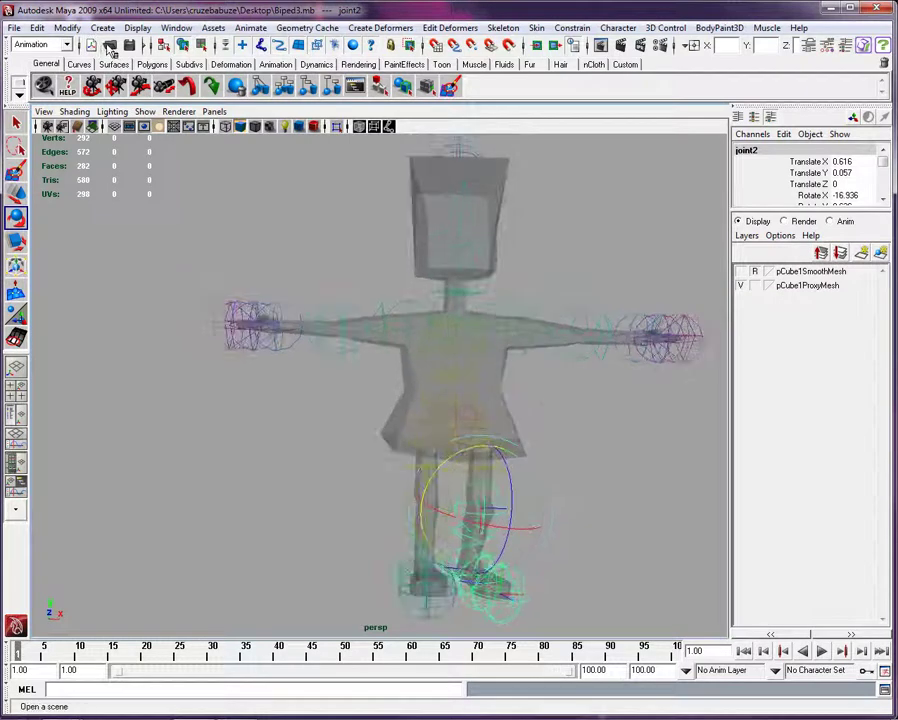
# Reopen the Biped3 scene from the Desktop to discard the test rotation, and close the Outliner.
pyautogui.click(110, 46)
pyautogui.moveTo(636, 292); pyautogui.dragTo(645, 403)
pyautogui.click(376, 384)
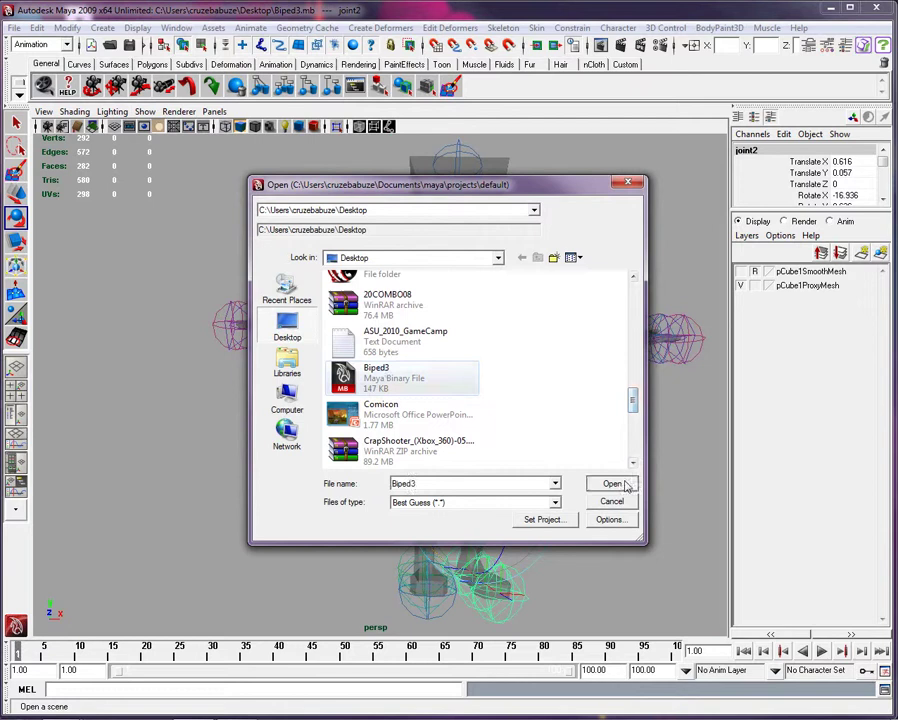
pyautogui.click(622, 483)
pyautogui.click(467, 347)
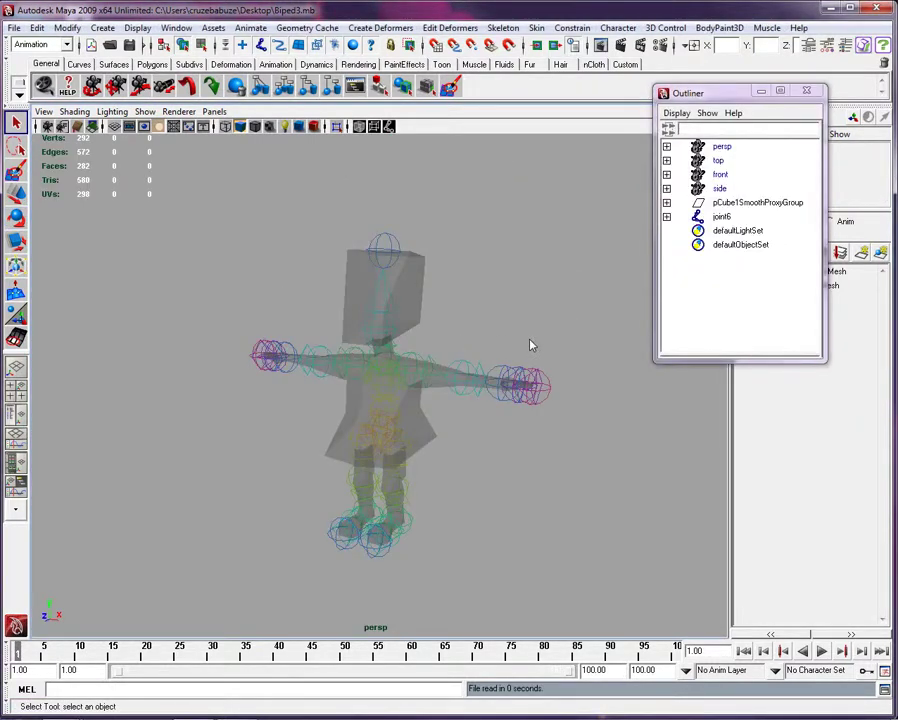
pyautogui.click(808, 93)
# Select joint2 at the knee and start the Paint Skin Weights Tool.
pyautogui.scroll(2, 510, 398)
pyautogui.scroll(4, 510, 398)
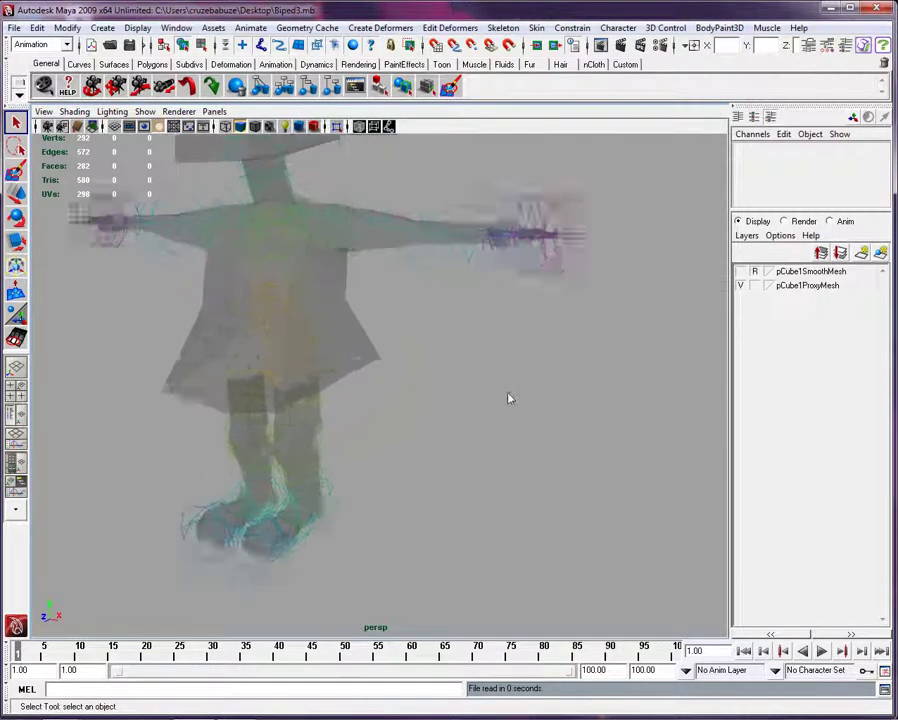
pyautogui.keyDown('alt'); pyautogui.moveTo(510, 398); pyautogui.dragTo(449, 475); pyautogui.keyUp('alt')
pyautogui.click(417, 470)
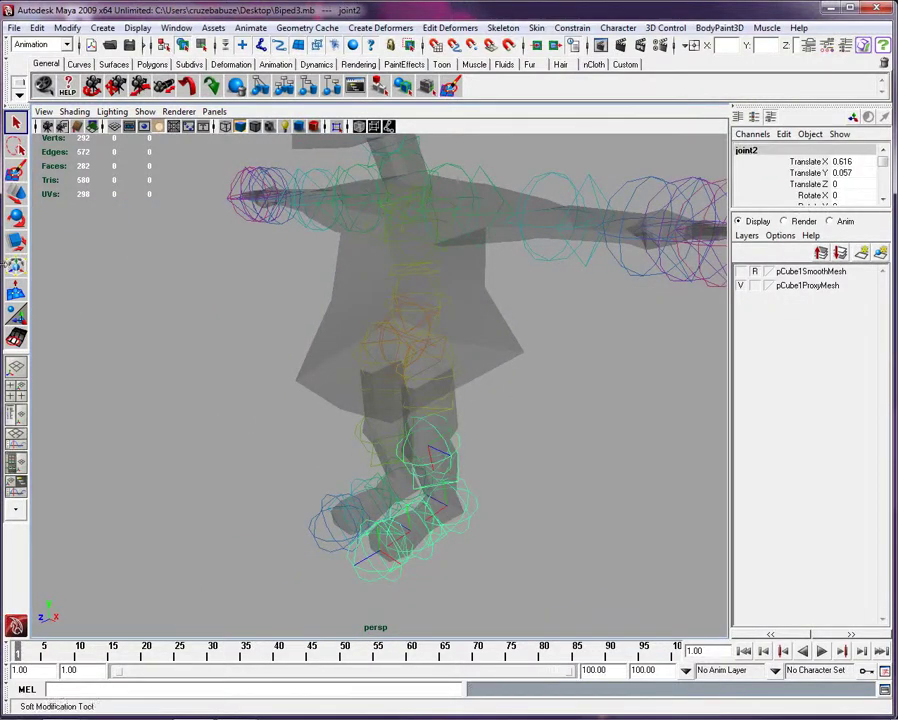
pyautogui.click(536, 28)
pyautogui.moveTo(590, 101)
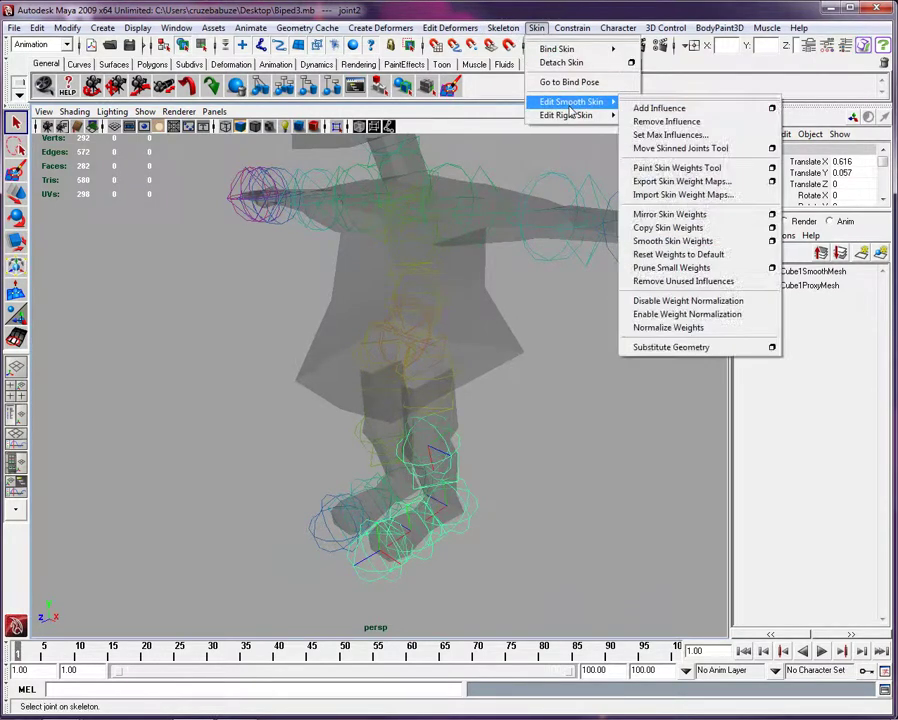
pyautogui.click(698, 170)
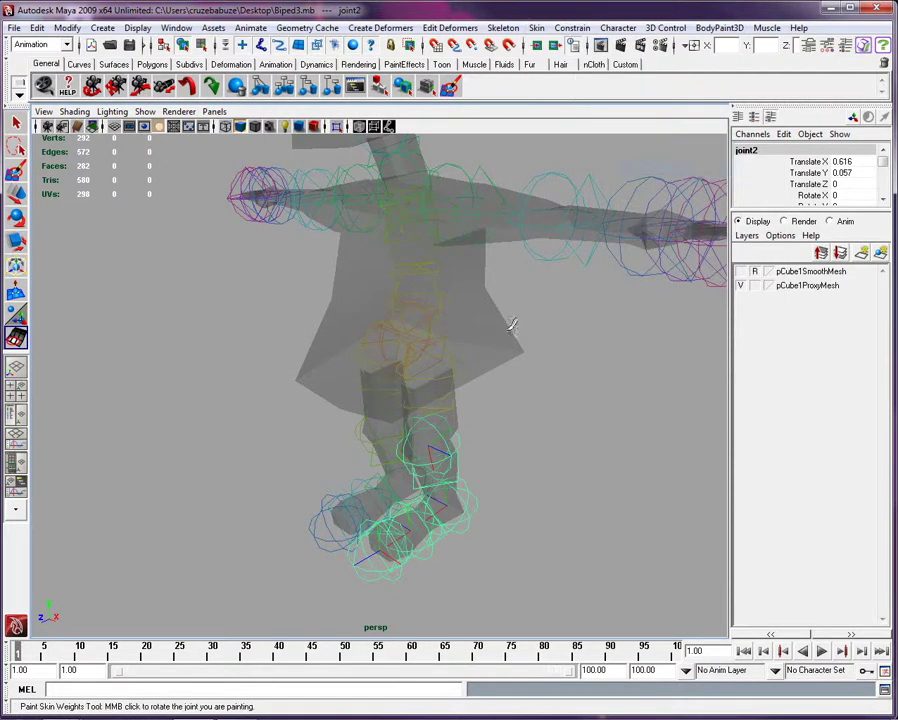
# Select the body mesh pCube1, resume the Paint Skin Weights Tool on it and display the tool's settings.
pyautogui.click(16, 193)
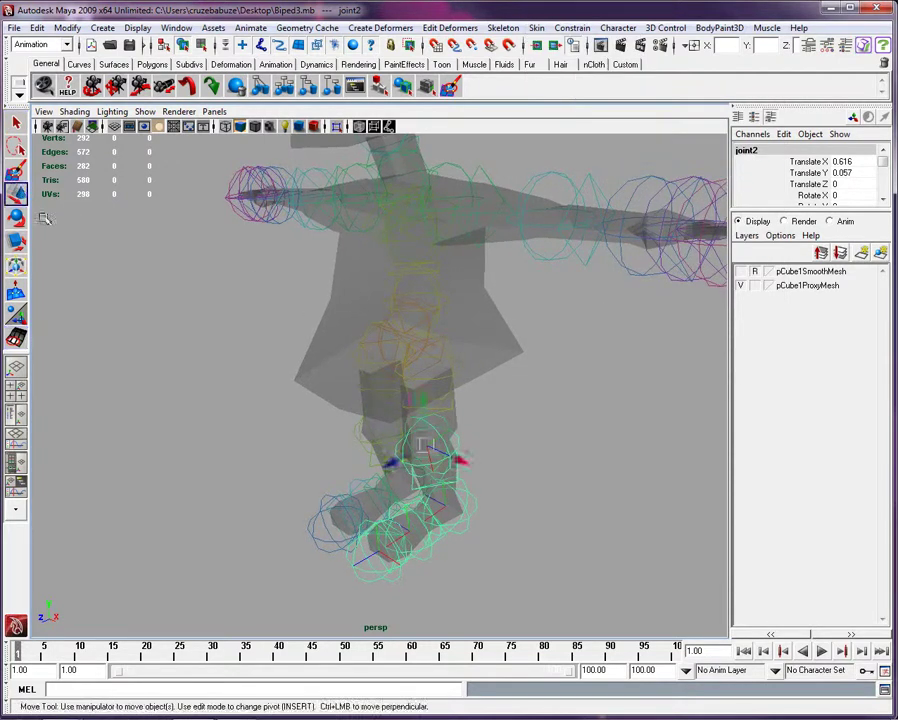
pyautogui.click(364, 314)
pyautogui.press('y')
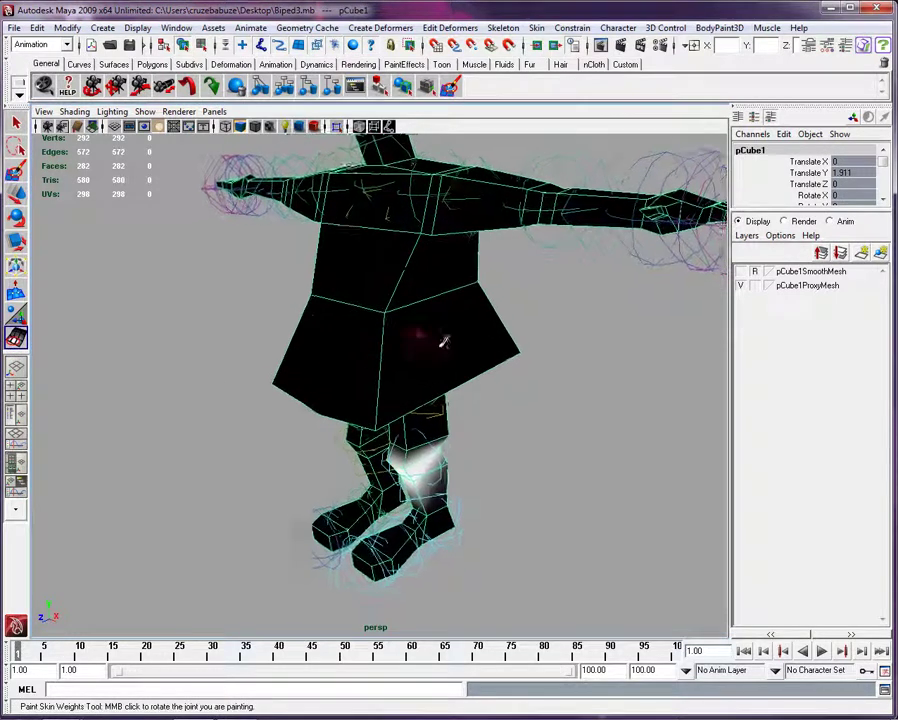
pyautogui.keyDown('alt'); pyautogui.moveTo(444, 341); pyautogui.dragTo(428, 345); pyautogui.keyUp('alt')
pyautogui.doubleClick(16, 338)
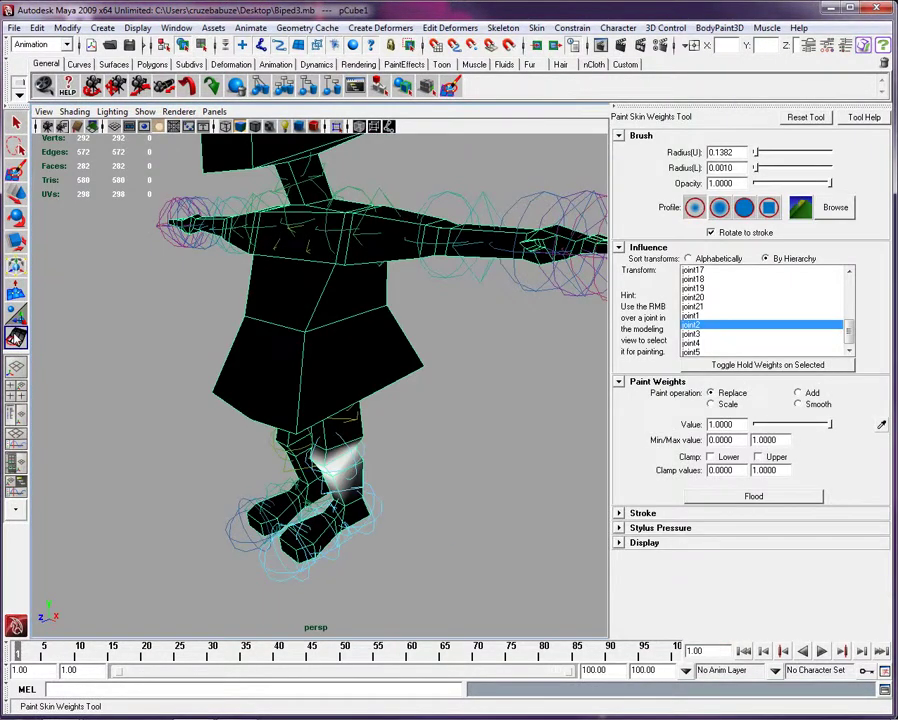
# Examine the skin weights that joint19 to joint21 and joint1 to joint3 have on the leg meshes.
pyautogui.click(706, 288)
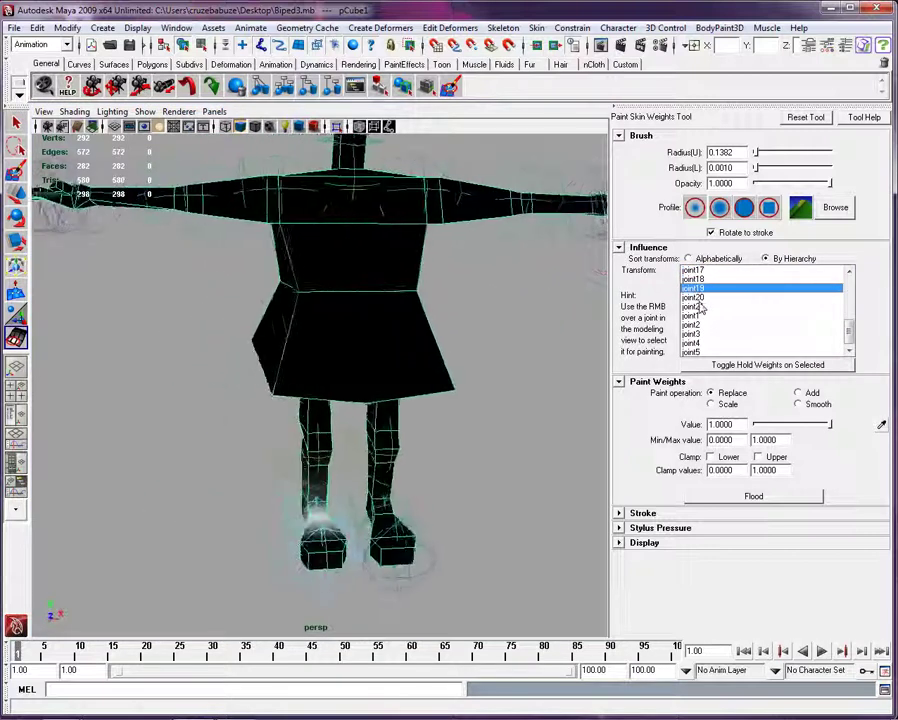
pyautogui.click(699, 299)
pyautogui.click(698, 315)
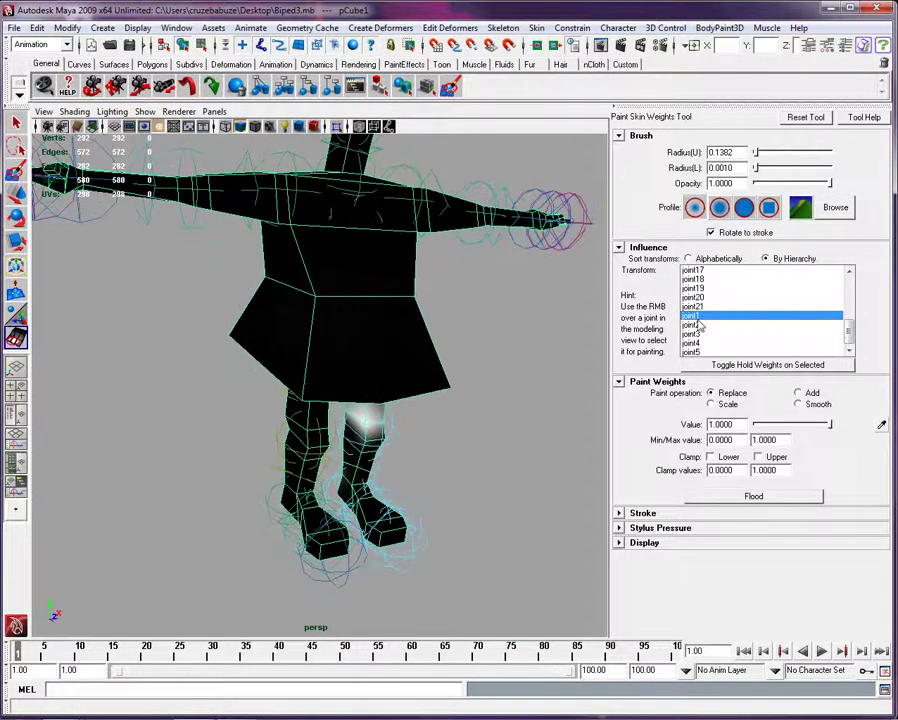
pyautogui.click(695, 325)
pyautogui.click(695, 334)
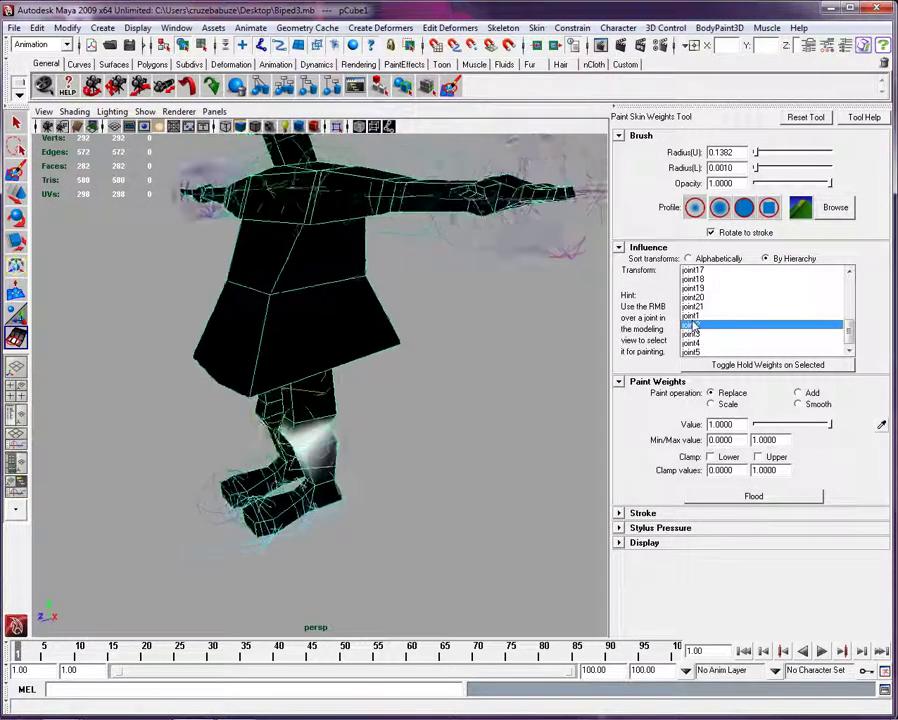
pyautogui.click(697, 306)
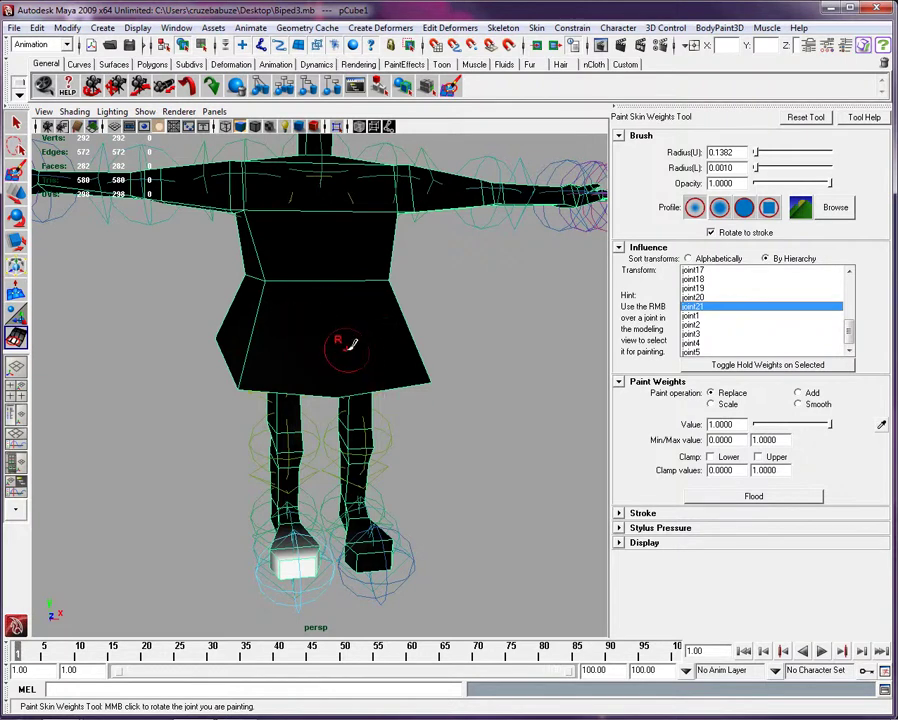
pyautogui.keyDown('alt'); pyautogui.moveTo(230, 378); pyautogui.dragTo(345, 360); pyautogui.keyUp('alt')
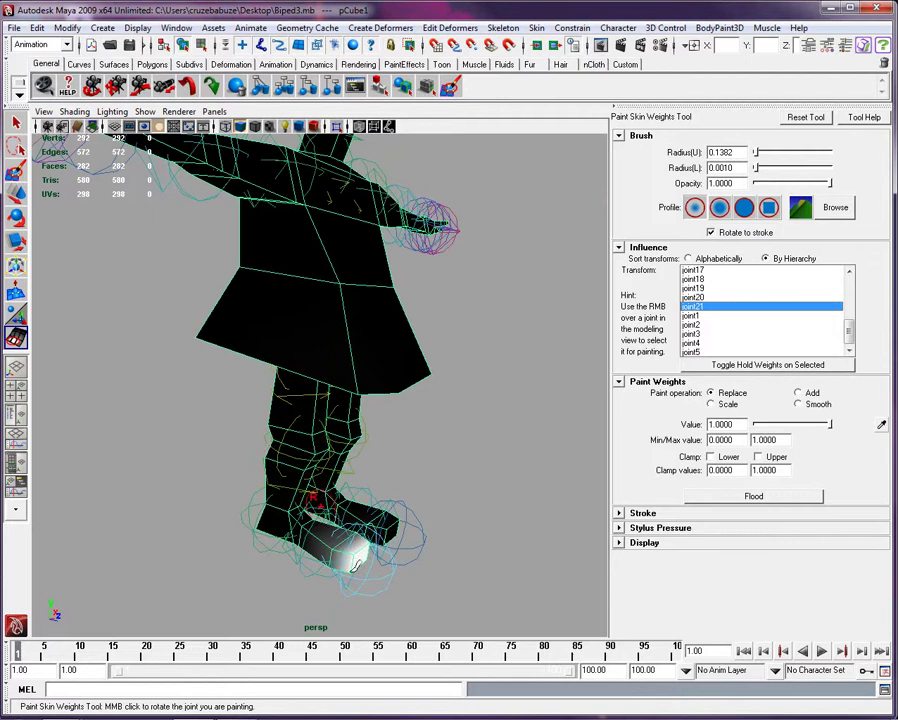
pyautogui.click(700, 316)
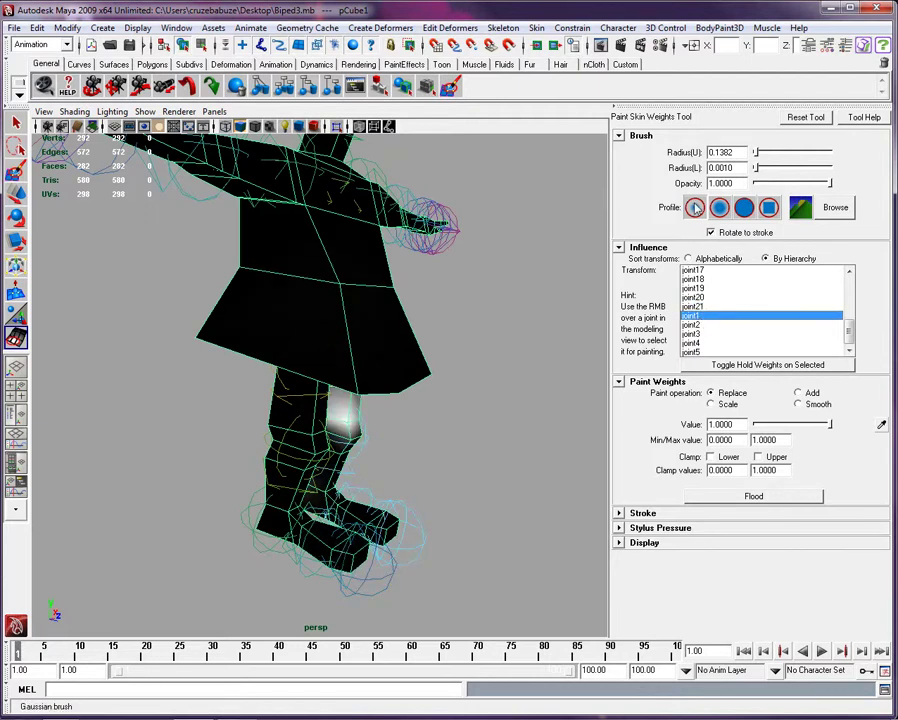
pyautogui.keyDown('alt'); pyautogui.moveTo(470, 300); pyautogui.dragTo(352, 304); pyautogui.keyUp('alt')
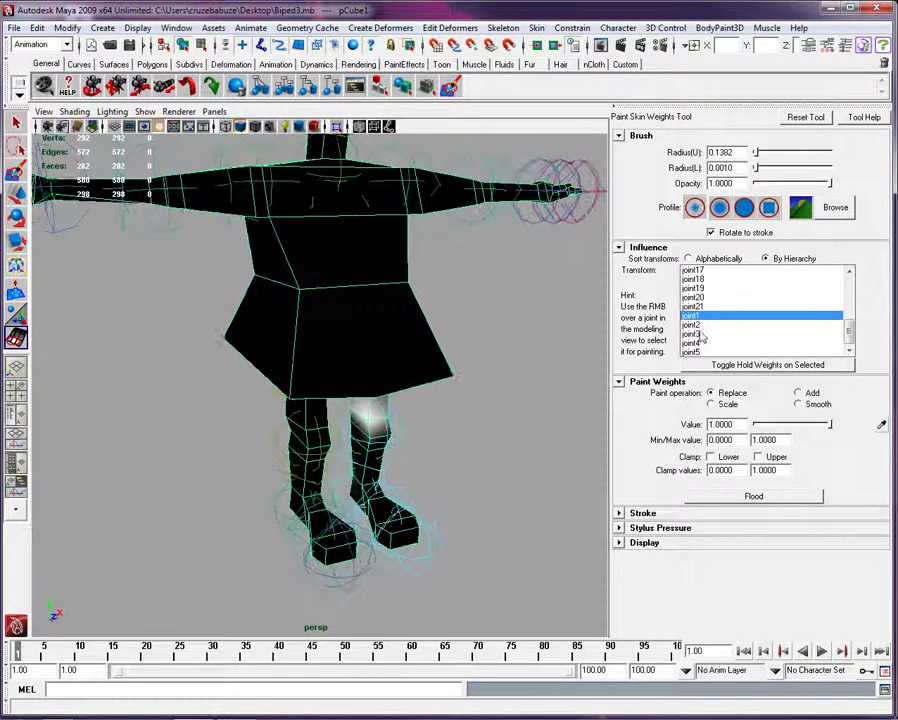
# Make joint2 the influence for painting and set the paint operation to Add, working on the back of the knee.
pyautogui.click(699, 325)
pyautogui.moveTo(470, 330)
pyautogui.keyDown('alt'); pyautogui.mouseDown()
pyautogui.moveTo(320, 318)
pyautogui.moveTo(380, 318)
pyautogui.moveTo(510, 435)
pyautogui.moveTo(525, 408)
pyautogui.mouseUp(); pyautogui.keyUp('alt')
pyautogui.keyDown('alt'); pyautogui.moveTo(525, 408); pyautogui.dragTo(575, 408, button='right'); pyautogui.keyUp('alt')
pyautogui.moveTo(100, 285)
pyautogui.keyDown('alt'); pyautogui.mouseDown()
pyautogui.moveTo(132, 292)
pyautogui.moveTo(170, 324)
pyautogui.mouseUp(); pyautogui.keyUp('alt')
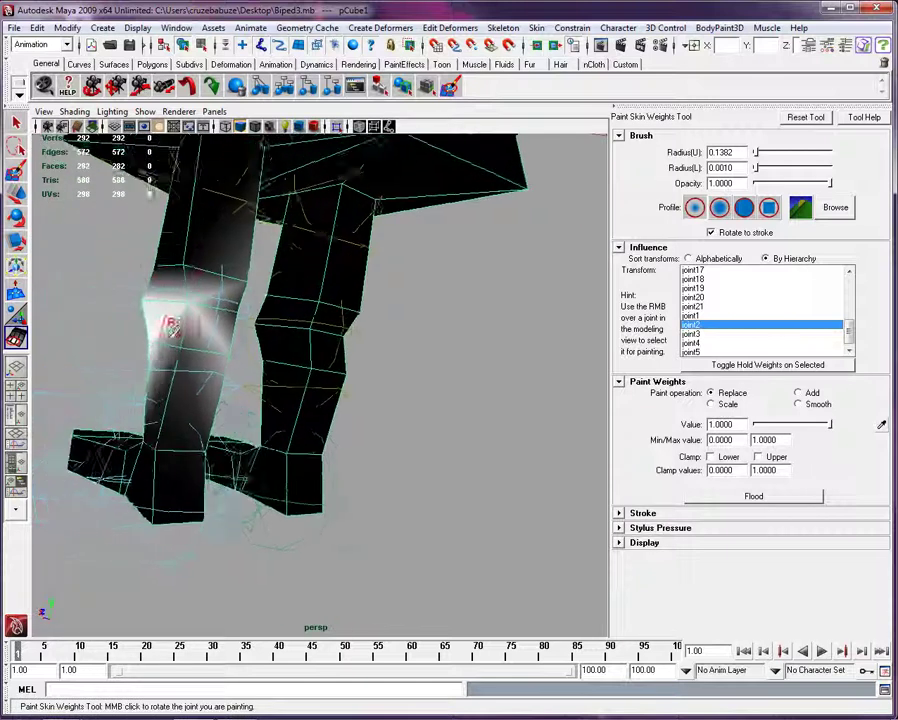
pyautogui.keyDown('alt'); pyautogui.moveTo(170, 324); pyautogui.dragTo(213, 330, button='middle'); pyautogui.keyUp('alt')
pyautogui.moveTo(298, 317)
pyautogui.keyDown('alt'); pyautogui.mouseDown()
pyautogui.moveTo(286, 302)
pyautogui.moveTo(256, 315)
pyautogui.moveTo(391, 346)
pyautogui.mouseUp(); pyautogui.keyUp('alt')
pyautogui.press('[')
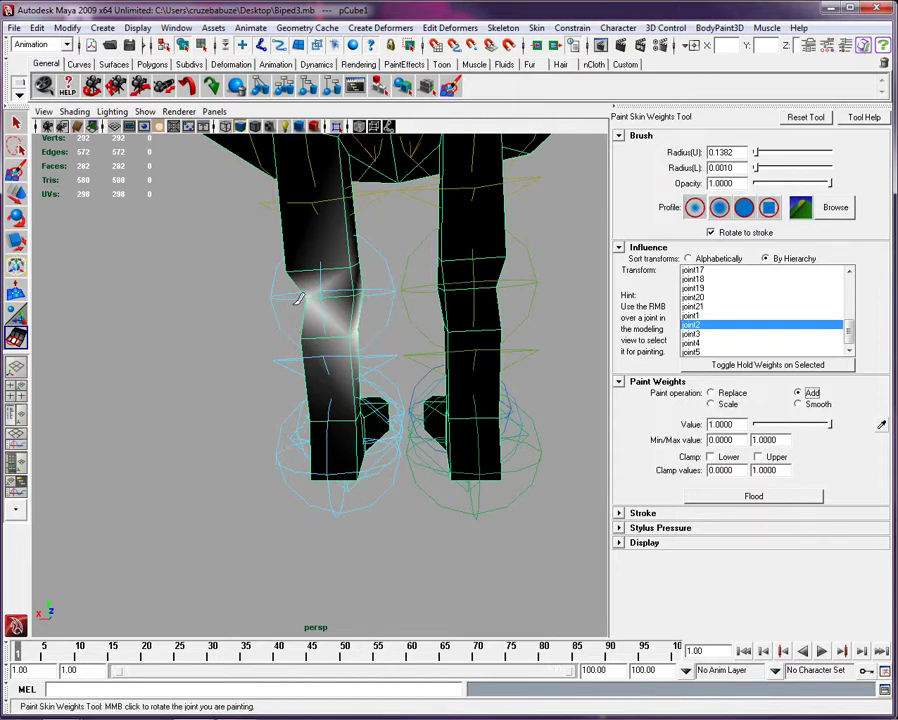
# Paint additional joint2 weight around the knee with the value at 1.0.
pyautogui.moveTo(340, 292); pyautogui.dragTo(348, 302)
pyautogui.keyDown('alt'); pyautogui.moveTo(312, 343); pyautogui.dragTo(327, 347); pyautogui.keyUp('alt')
pyautogui.keyDown('alt'); pyautogui.moveTo(327, 347); pyautogui.dragTo(460, 415, button='middle'); pyautogui.keyUp('alt')
pyautogui.moveTo(472, 465)
pyautogui.mouseDown()
pyautogui.moveTo(464, 461)
pyautogui.moveTo(606, 481)
pyautogui.moveTo(604, 470)
pyautogui.mouseUp()
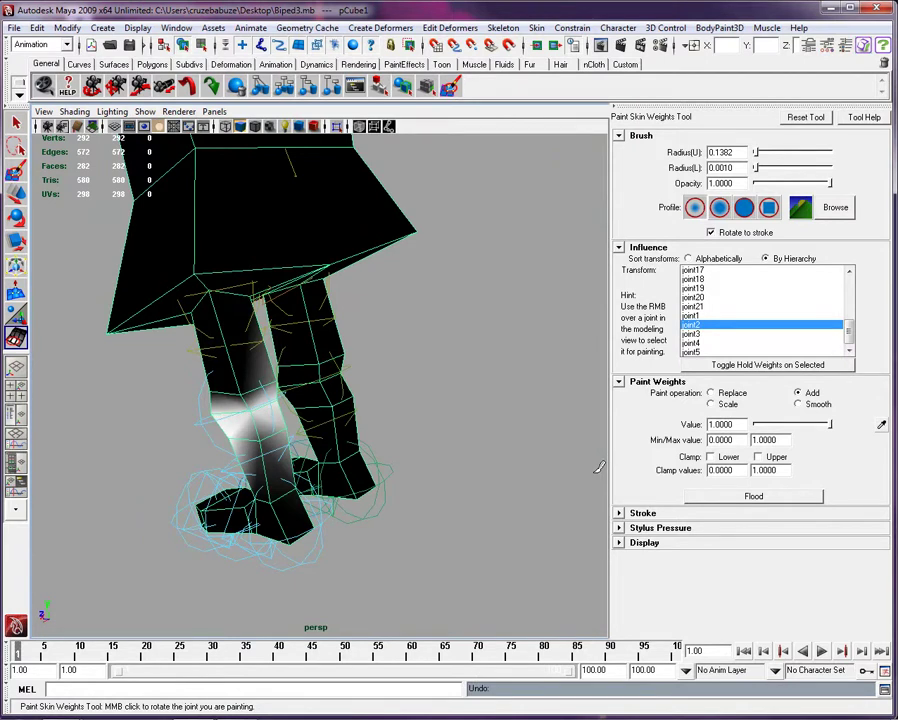
pyautogui.keyDown('alt'); pyautogui.moveTo(598, 467); pyautogui.dragTo(577, 462); pyautogui.keyUp('alt')
pyautogui.scroll(3, 577, 462)
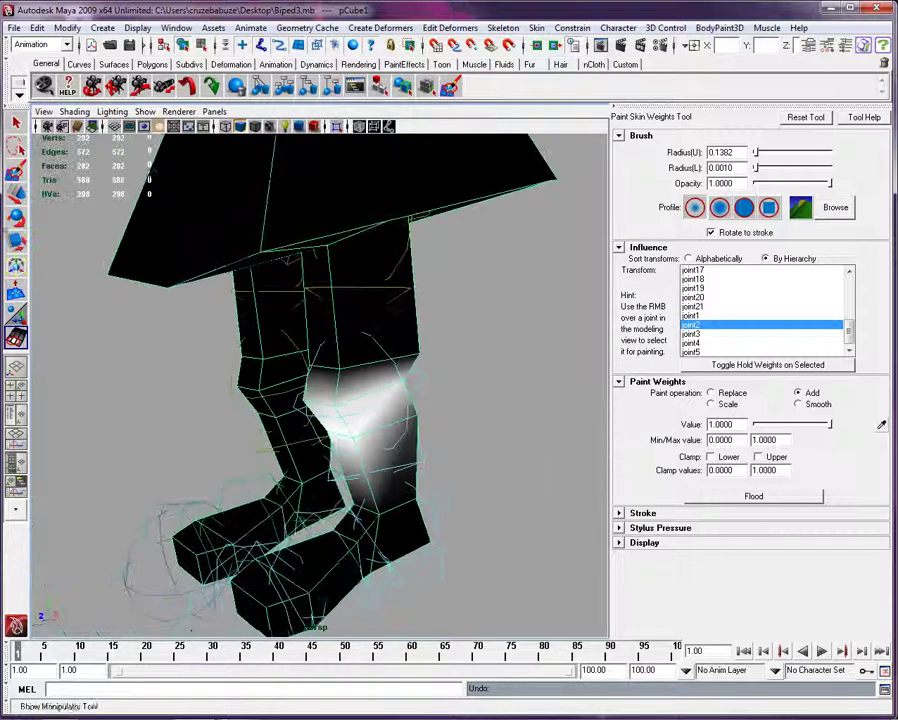
# Rotate joint2 with the Rotate Tool to bend the knee and test the painted weights.
pyautogui.click(17, 218)
pyautogui.keyDown('alt'); pyautogui.moveTo(480, 427); pyautogui.dragTo(406, 397); pyautogui.keyUp('alt')
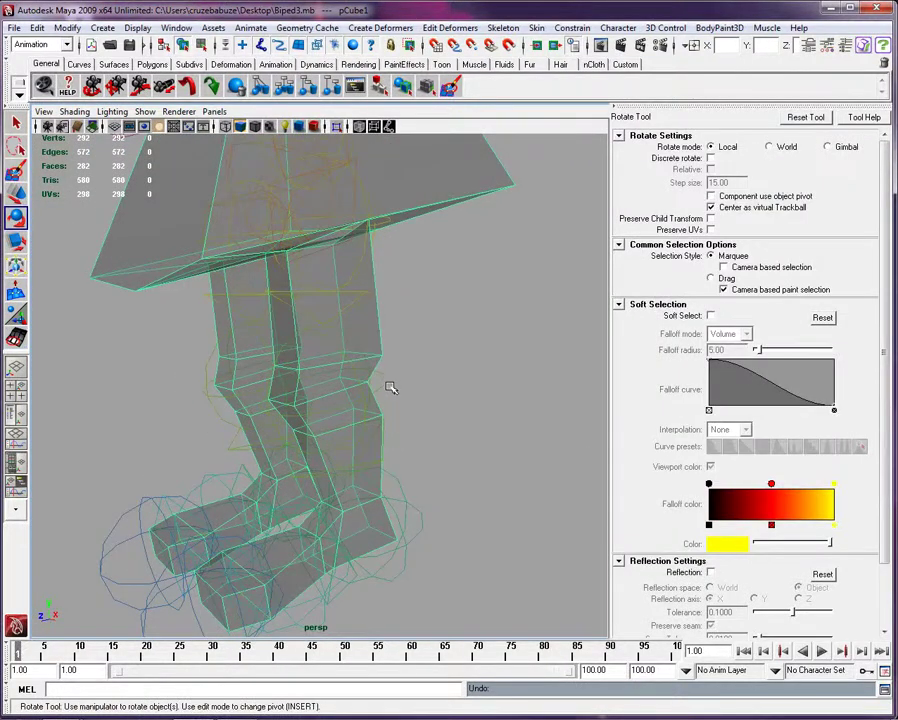
pyautogui.click(387, 384)
pyautogui.keyDown('alt'); pyautogui.moveTo(270, 346); pyautogui.dragTo(288, 354); pyautogui.keyUp('alt')
pyautogui.keyDown('alt'); pyautogui.moveTo(347, 357); pyautogui.dragTo(425, 272); pyautogui.keyUp('alt')
pyautogui.moveTo(447, 357)
pyautogui.mouseDown()
pyautogui.moveTo(449, 339)
pyautogui.moveTo(447, 355)
pyautogui.moveTo(436, 354)
pyautogui.mouseUp()
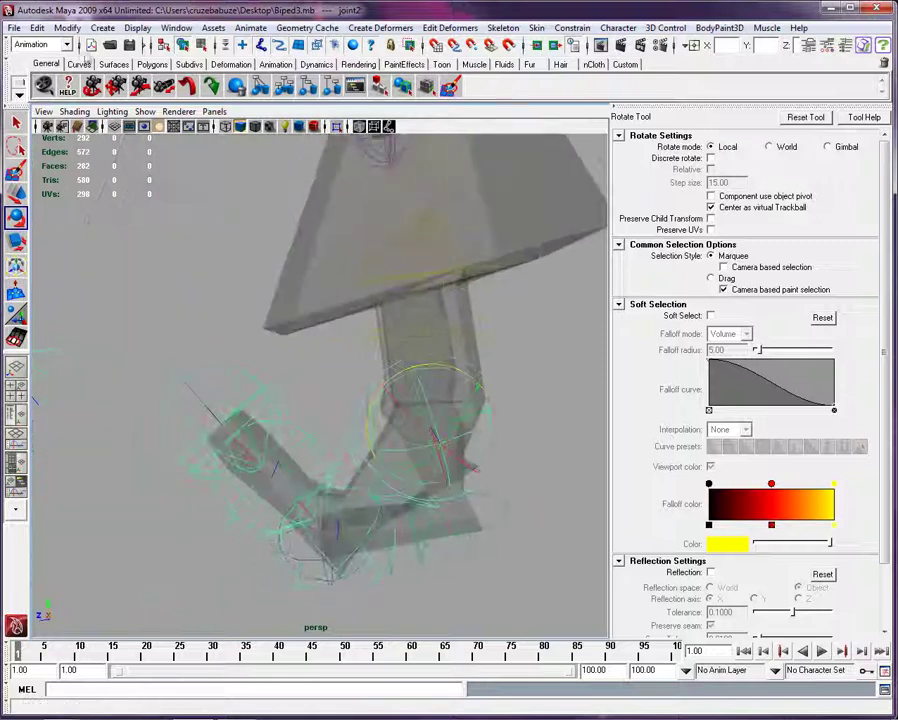
# Turn on Wireframe on Shaded in the perspective view and select joint18 near the bent knee.
pyautogui.click(73, 110)
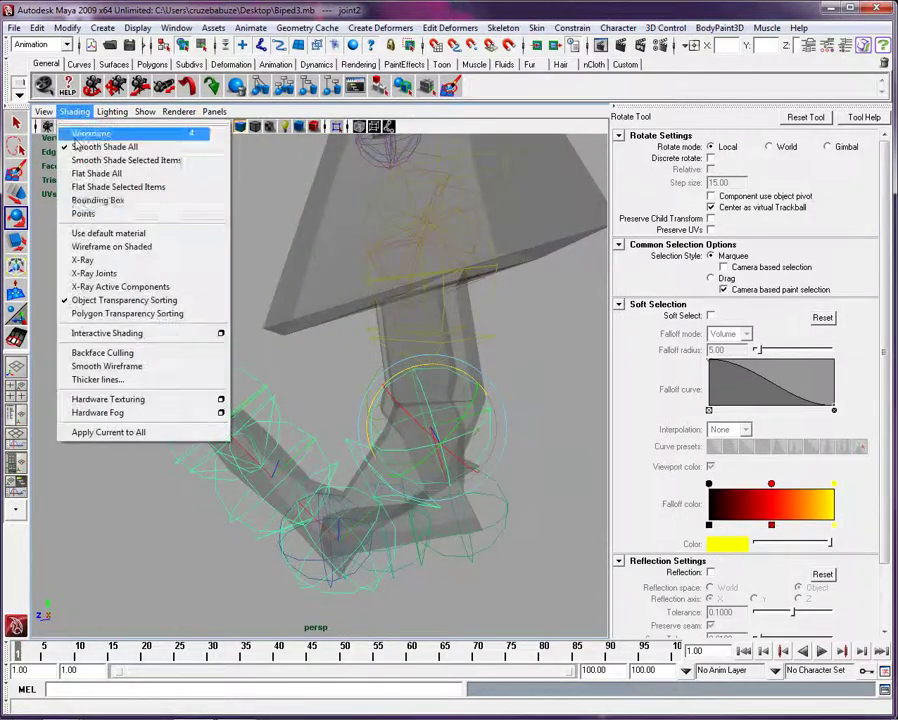
pyautogui.click(100, 245)
pyautogui.moveTo(100, 245)
pyautogui.keyDown('alt'); pyautogui.mouseDown()
pyautogui.moveTo(387, 411)
pyautogui.moveTo(496, 360)
pyautogui.moveTo(344, 362)
pyautogui.moveTo(345, 534)
pyautogui.moveTo(354, 554)
pyautogui.moveTo(331, 497)
pyautogui.moveTo(319, 388)
pyautogui.moveTo(469, 397)
pyautogui.moveTo(481, 366)
pyautogui.moveTo(413, 349)
pyautogui.moveTo(404, 355)
pyautogui.mouseUp(); pyautogui.keyUp('alt')
pyautogui.click(354, 554)
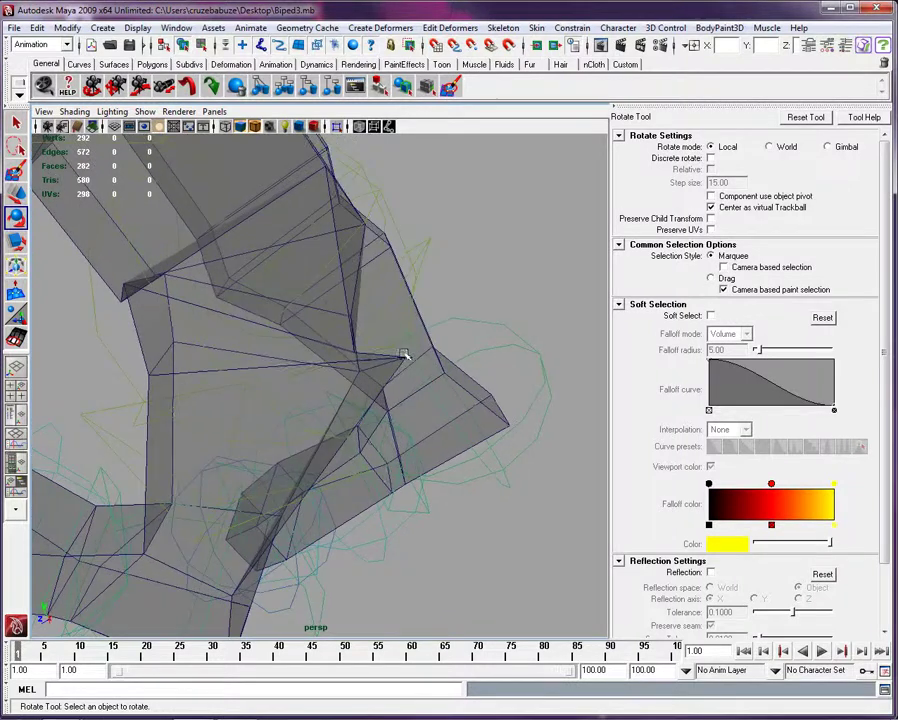
pyautogui.keyDown('alt'); pyautogui.moveTo(319, 332); pyautogui.dragTo(413, 355); pyautogui.keyUp('alt')
pyautogui.rightClick(375, 332)
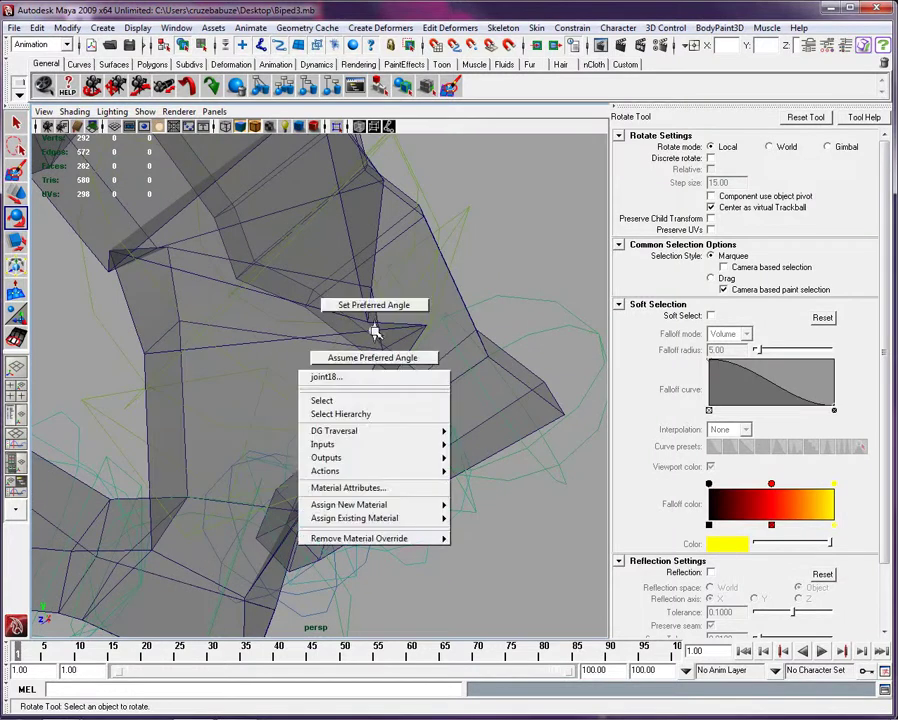
pyautogui.click(377, 331)
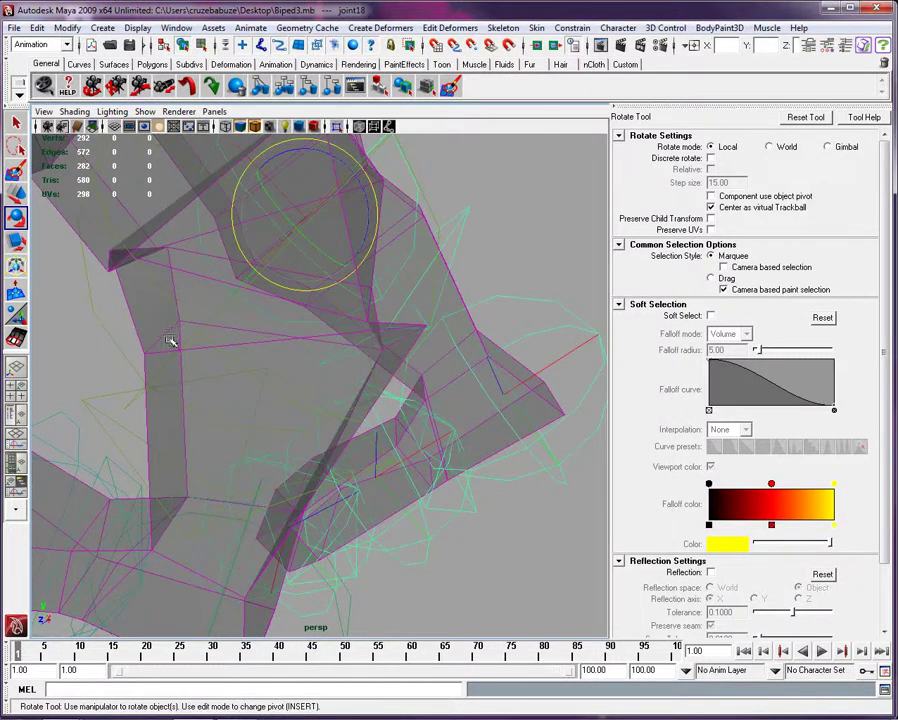
pyautogui.click(522, 212)
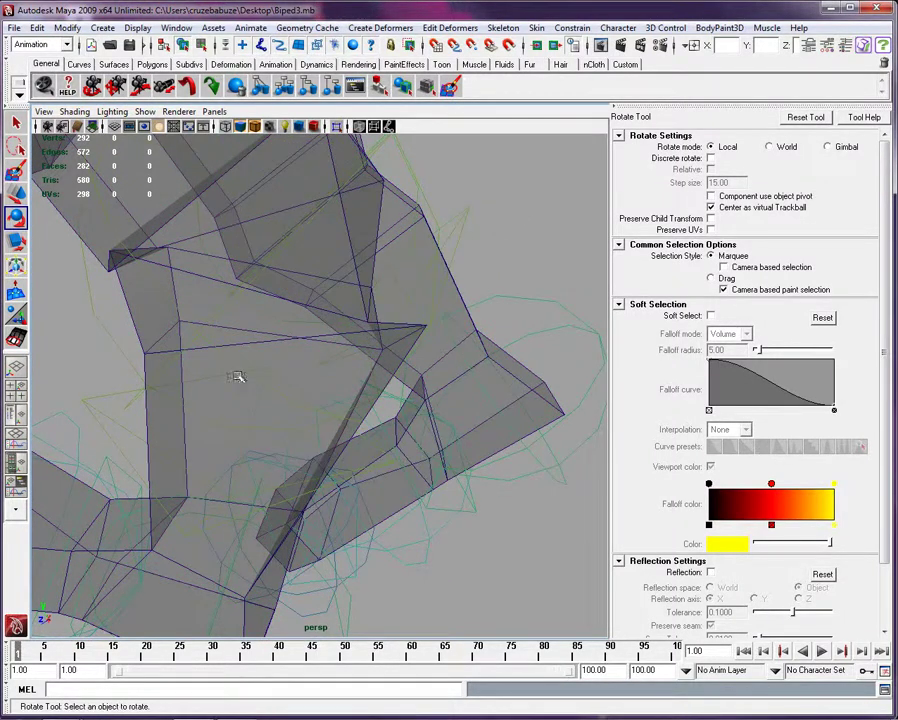
pyautogui.click(152, 350)
pyautogui.moveTo(152, 350); pyautogui.dragTo(126, 352, button='right')
pyautogui.keyDown('alt'); pyautogui.moveTo(438, 318); pyautogui.dragTo(390, 285); pyautogui.keyUp('alt')
pyautogui.keyDown('alt'); pyautogui.moveTo(395, 280); pyautogui.dragTo(336, 353, button='middle'); pyautogui.keyUp('alt')
pyautogui.scroll(-6, 336, 352)
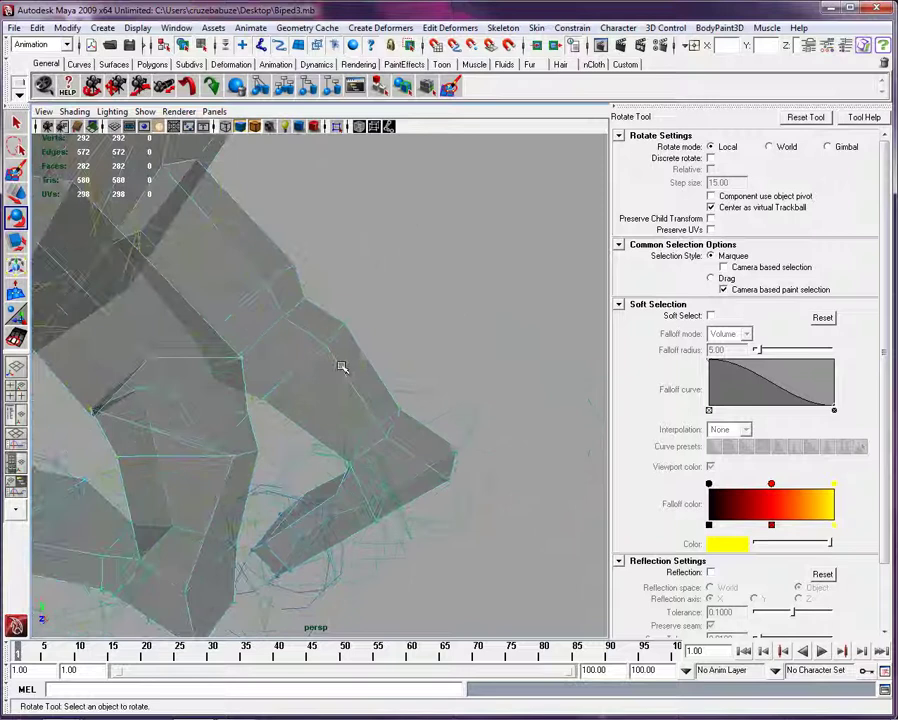
pyautogui.moveTo(283, 358); pyautogui.dragTo(206, 441)
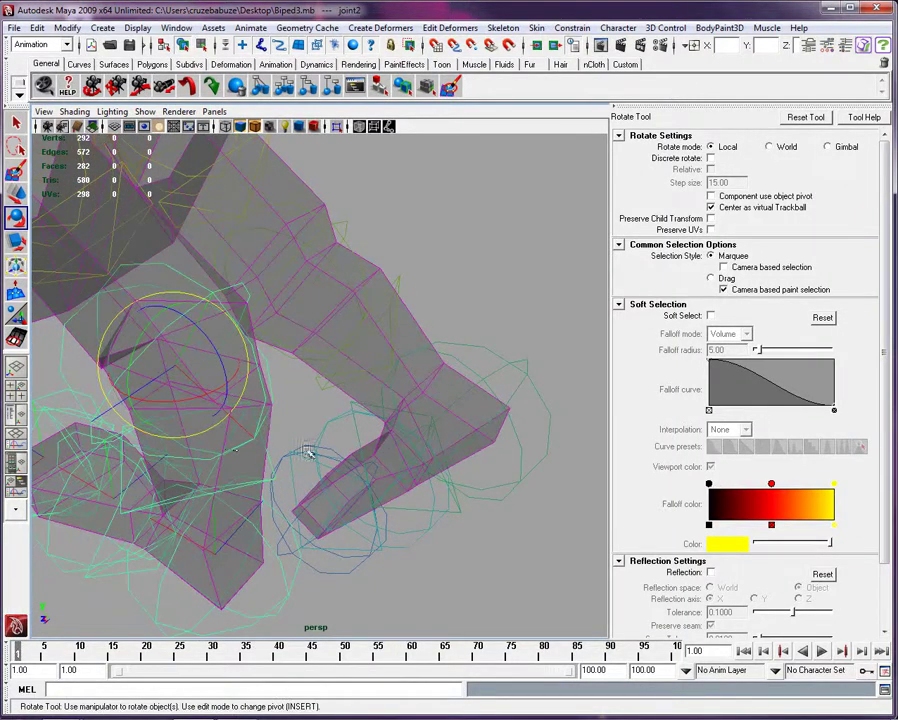
# Select the character mesh and show the Channel Box / Layer Editor beside the viewport.
pyautogui.click(260, 392)
pyautogui.click(808, 45)
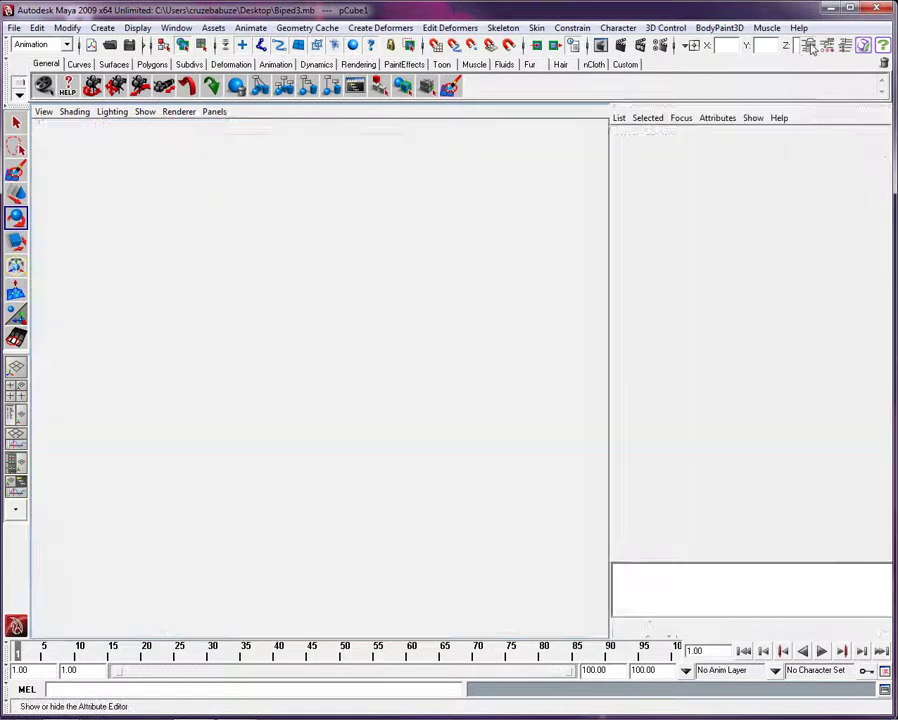
pyautogui.click(845, 46)
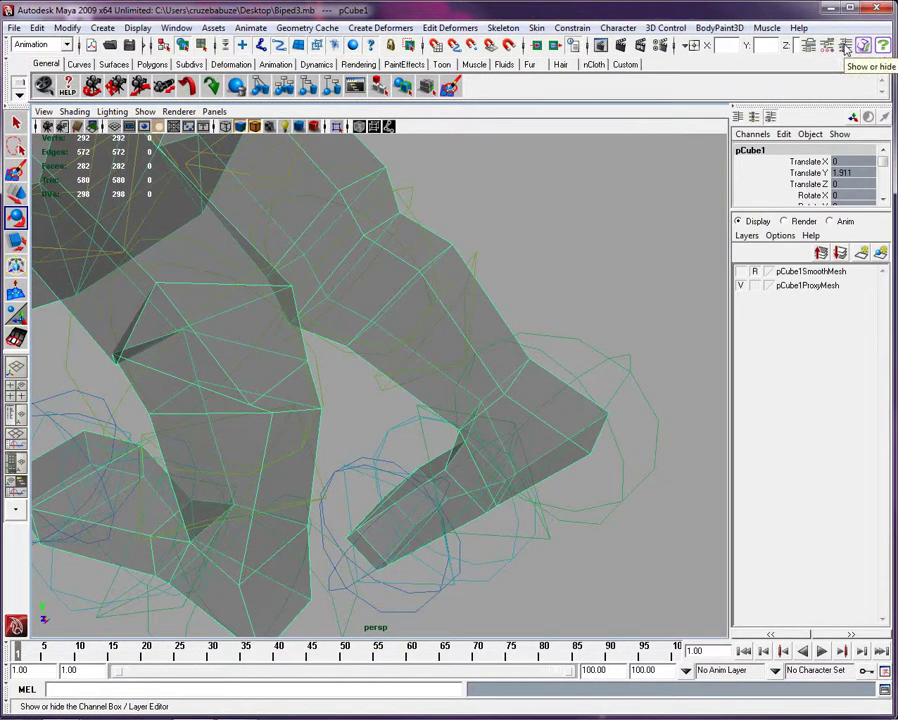
# Select the skeleton from its root joint6, create a display layer for editing its visibility, and hide the layer.
pyautogui.keyDown('alt'); pyautogui.moveTo(265, 349); pyautogui.dragTo(292, 332); pyautogui.keyUp('alt')
pyautogui.click(286, 328)
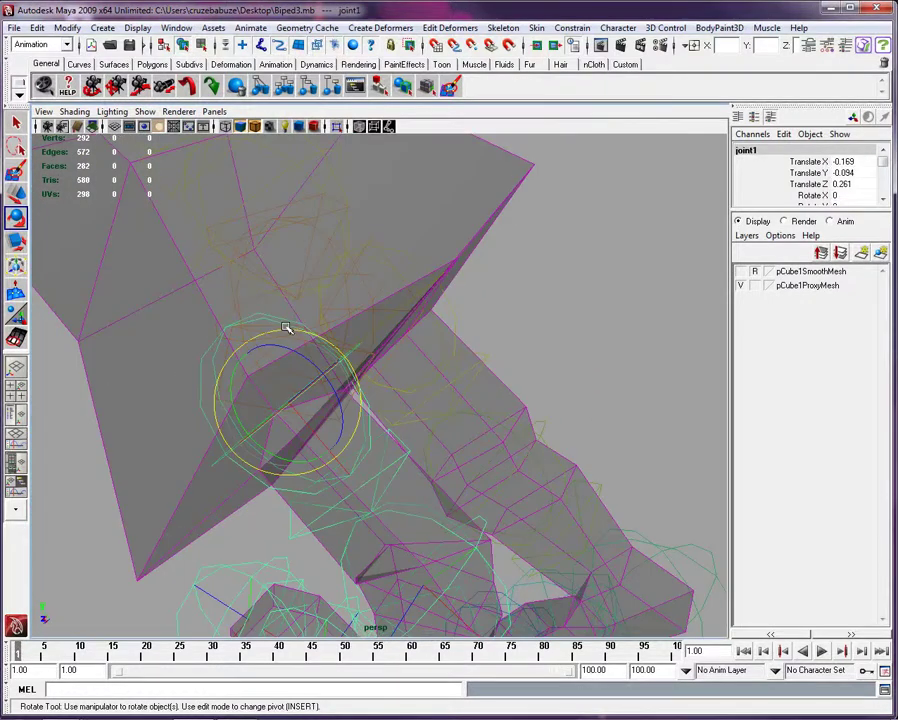
pyautogui.click(285, 265)
pyautogui.click(311, 221)
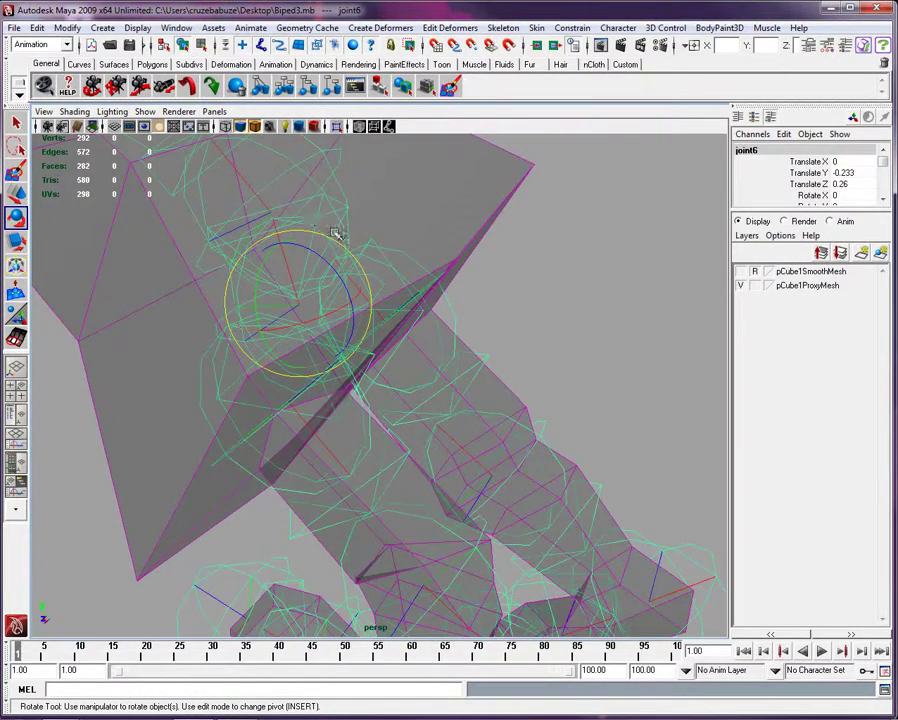
pyautogui.click(882, 253)
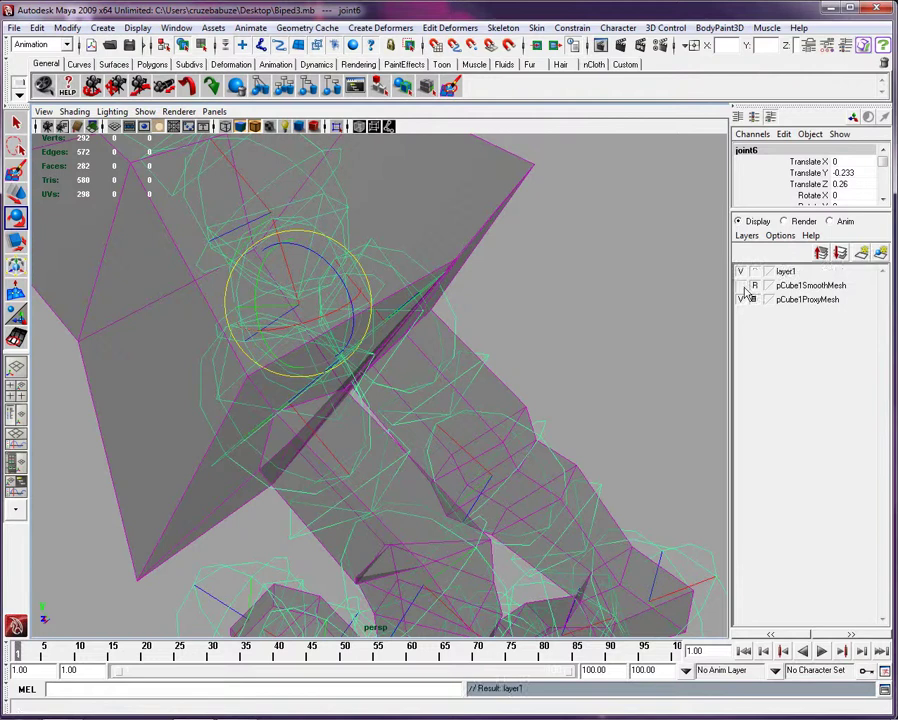
pyautogui.click(740, 271)
# Switch the character mesh to vertex mode and select the four vertices at the deformed knee.
pyautogui.keyDown('alt'); pyautogui.moveTo(700, 320); pyautogui.dragTo(278, 447); pyautogui.keyUp('alt')
pyautogui.click(391, 469)
pyautogui.moveTo(178, 458); pyautogui.dragTo(140, 458, button='right')
pyautogui.keyDown('alt'); pyautogui.moveTo(150, 460); pyautogui.dragTo(242, 457); pyautogui.keyUp('alt')
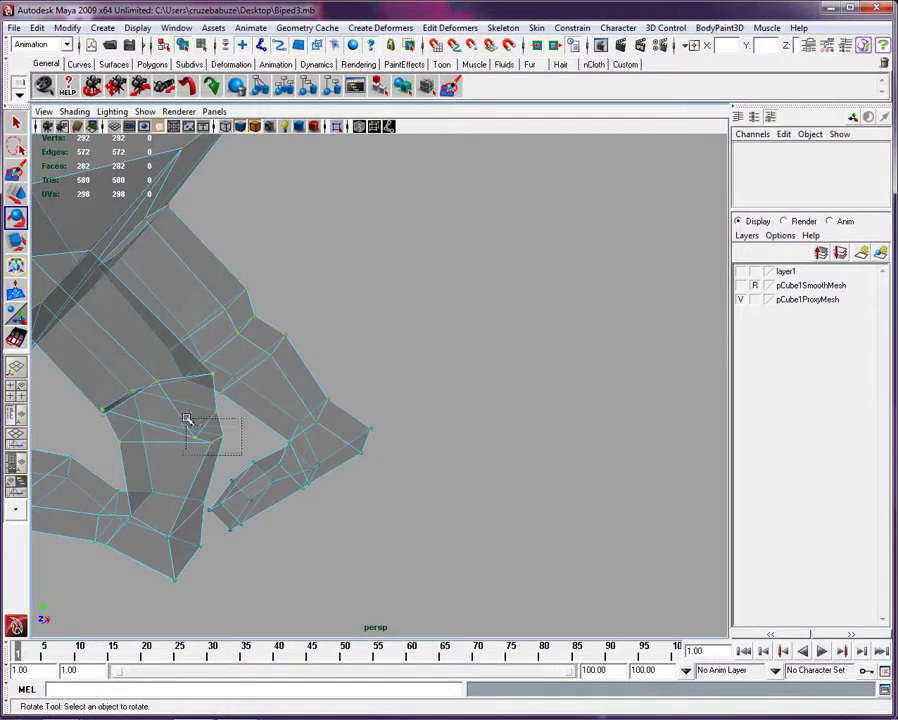
pyautogui.moveTo(184, 406); pyautogui.dragTo(183, 406)
pyautogui.keyDown('alt'); pyautogui.moveTo(295, 527); pyautogui.dragTo(509, 473, button='right'); pyautogui.keyUp('alt')
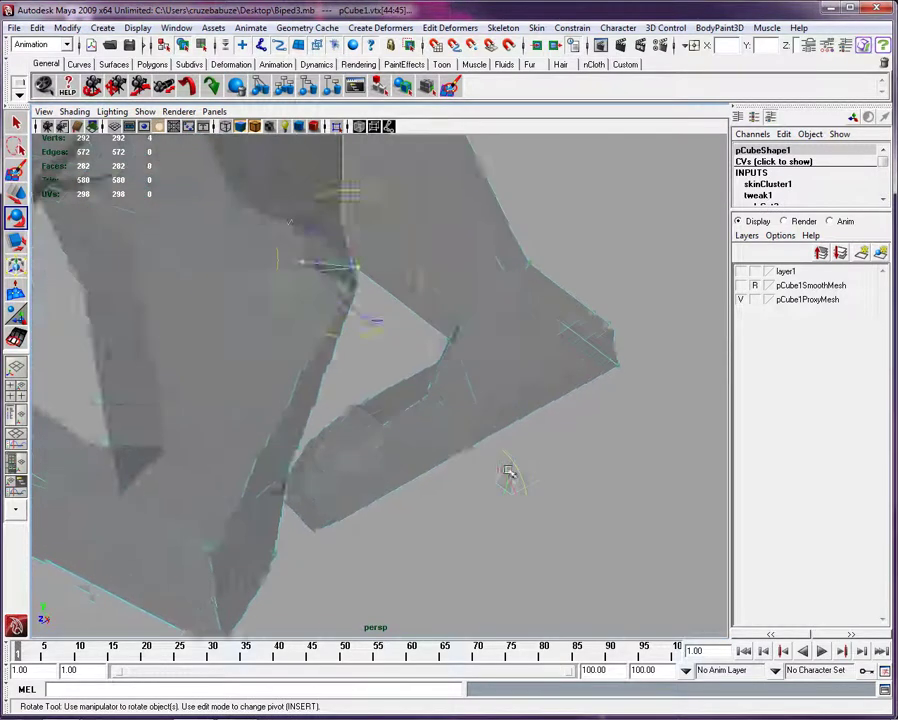
pyautogui.keyDown('alt'); pyautogui.moveTo(509, 473); pyautogui.dragTo(509, 471, button='middle'); pyautogui.keyUp('alt')
pyautogui.scroll(-6, 510, 472)
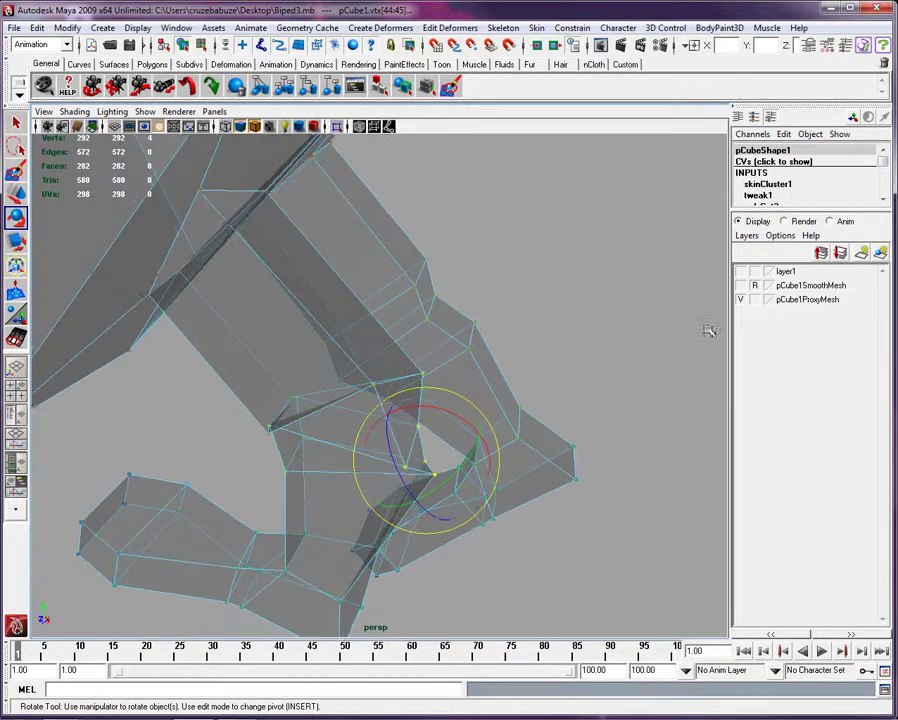
# Make layer1 visible again while keeping the knee vertices selected.
pyautogui.click(741, 272)
pyautogui.click(741, 272)
pyautogui.keyDown('alt'); pyautogui.moveTo(340, 372); pyautogui.dragTo(317, 365); pyautogui.keyUp('alt')
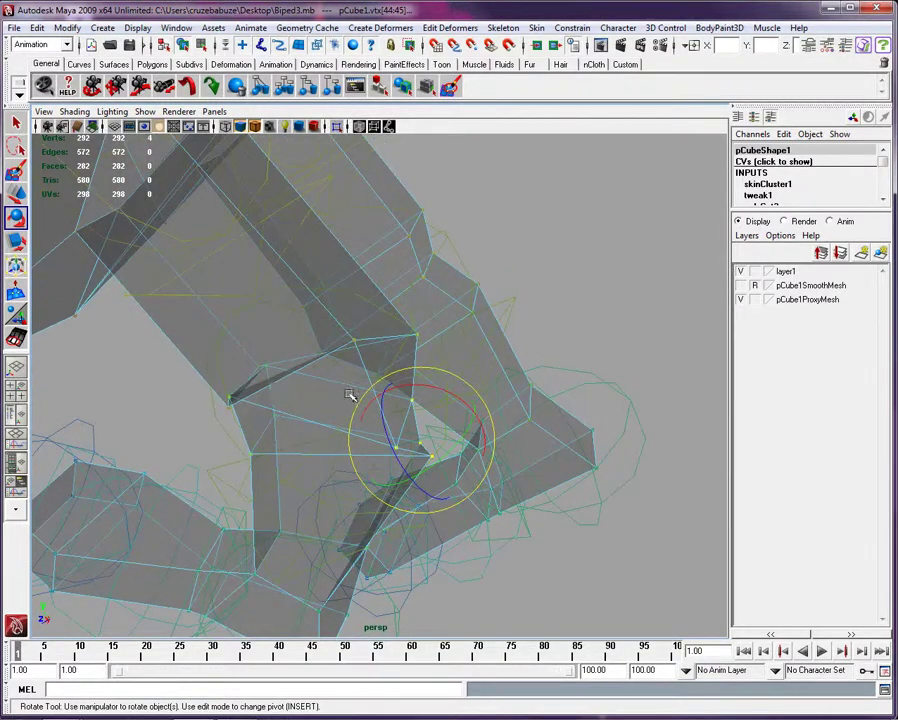
# Open the Component Editor for the selected knee vertices and place it over the viewport.
pyautogui.click(177, 28)
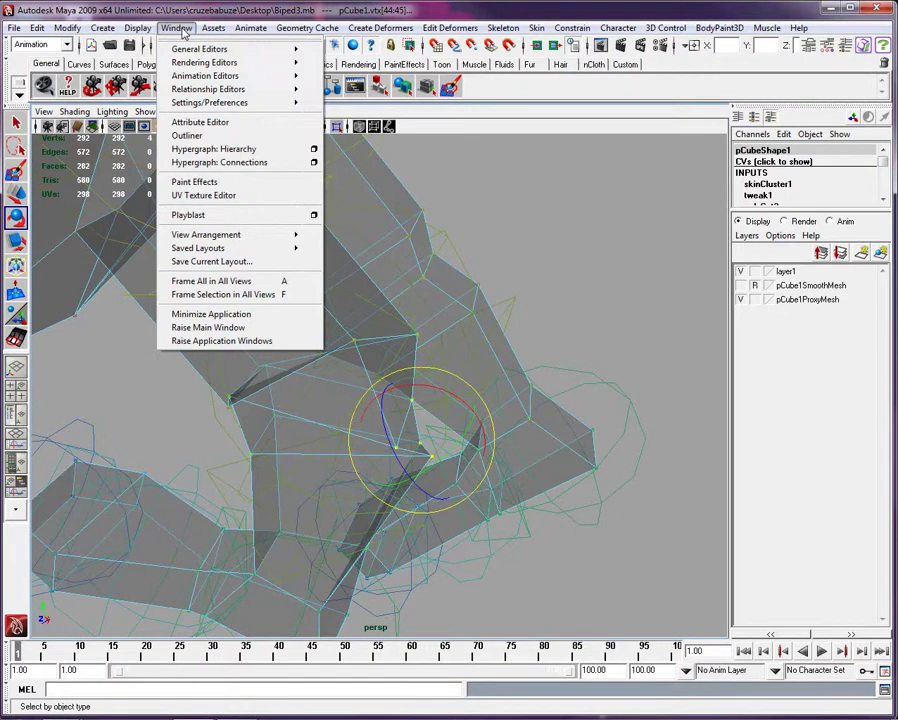
pyautogui.moveTo(194, 49)
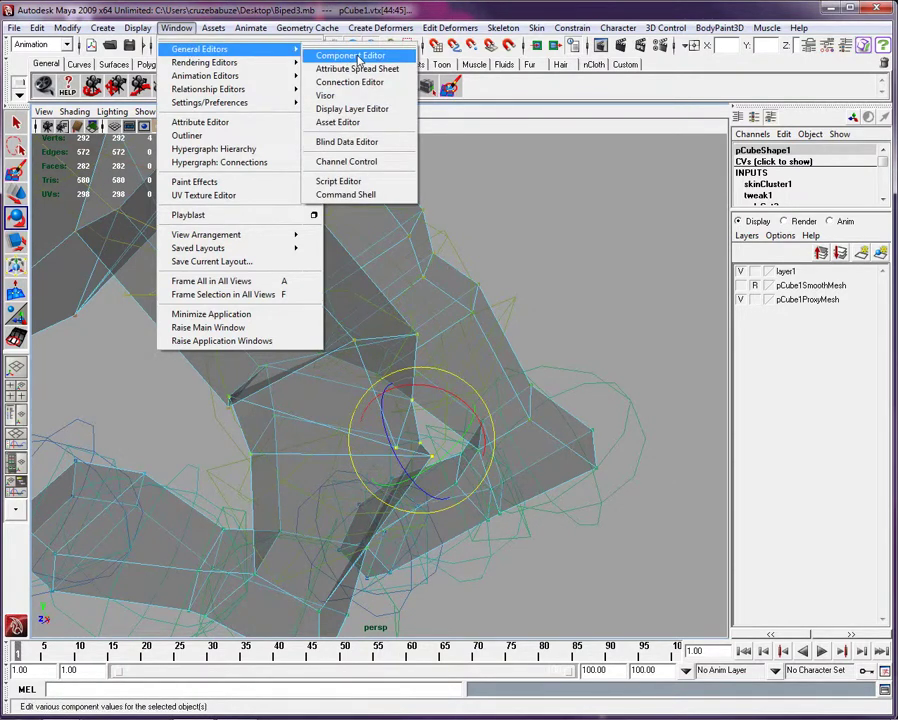
pyautogui.click(352, 56)
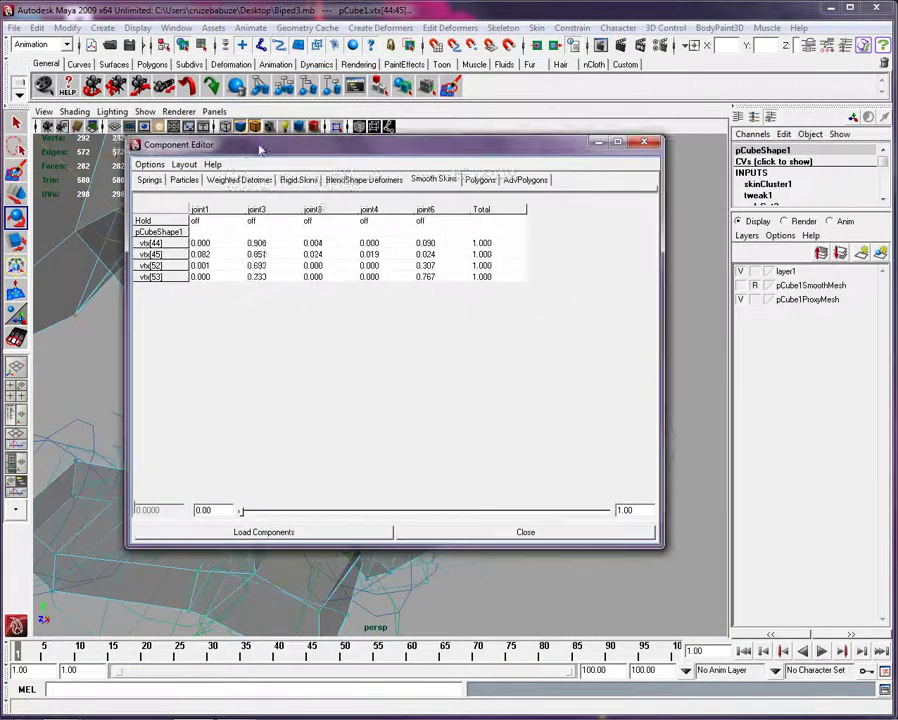
pyautogui.moveTo(272, 151); pyautogui.dragTo(241, 148)
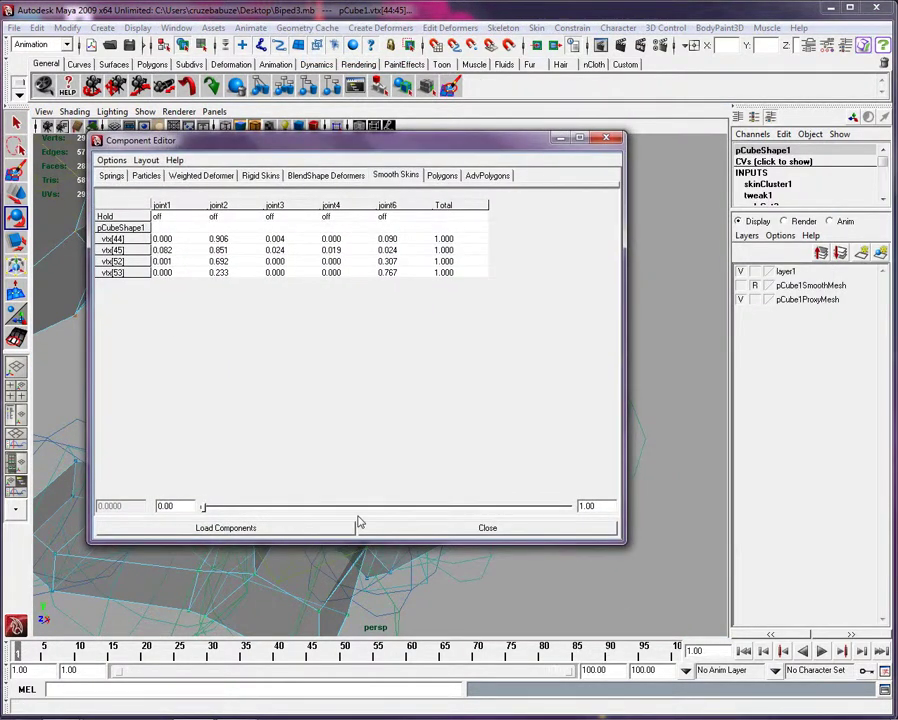
pyautogui.click(111, 175)
pyautogui.click(146, 175)
pyautogui.click(201, 175)
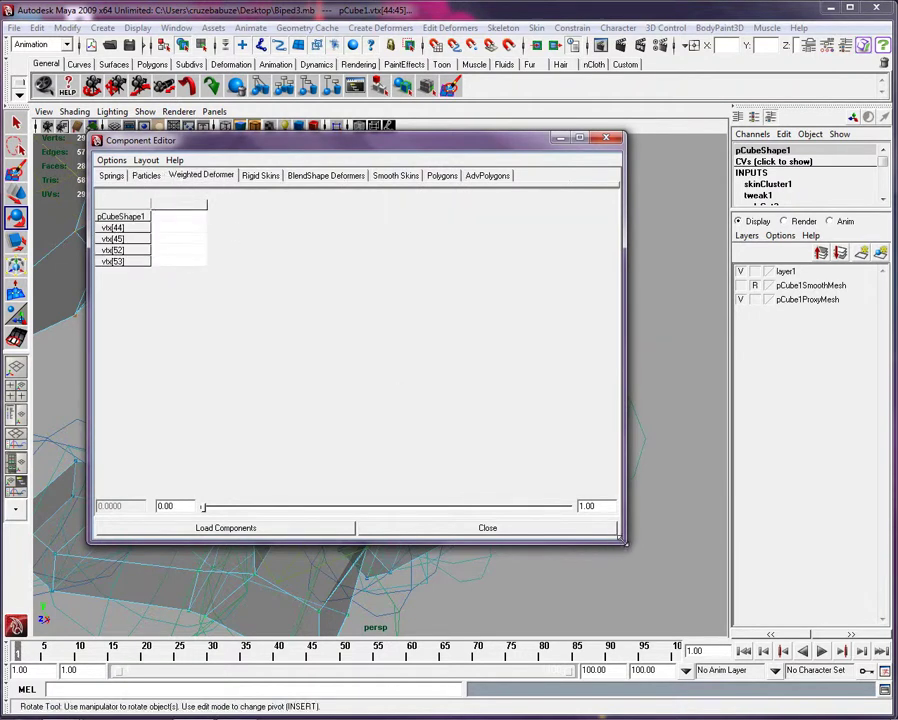
pyautogui.moveTo(625, 541); pyautogui.dragTo(424, 461)
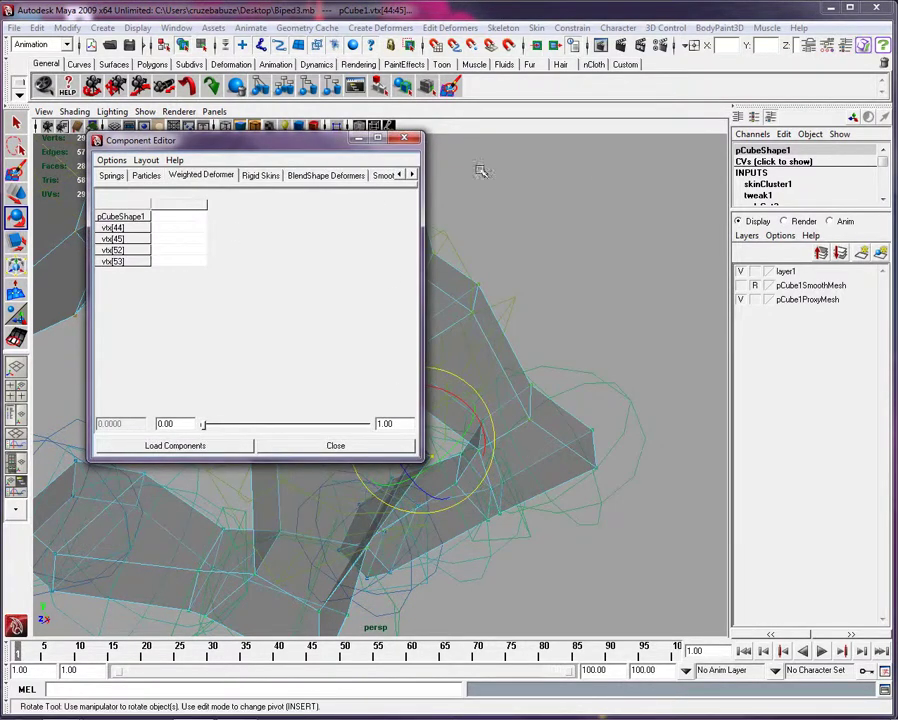
pyautogui.click(411, 174)
pyautogui.click(411, 174)
pyautogui.click(411, 174)
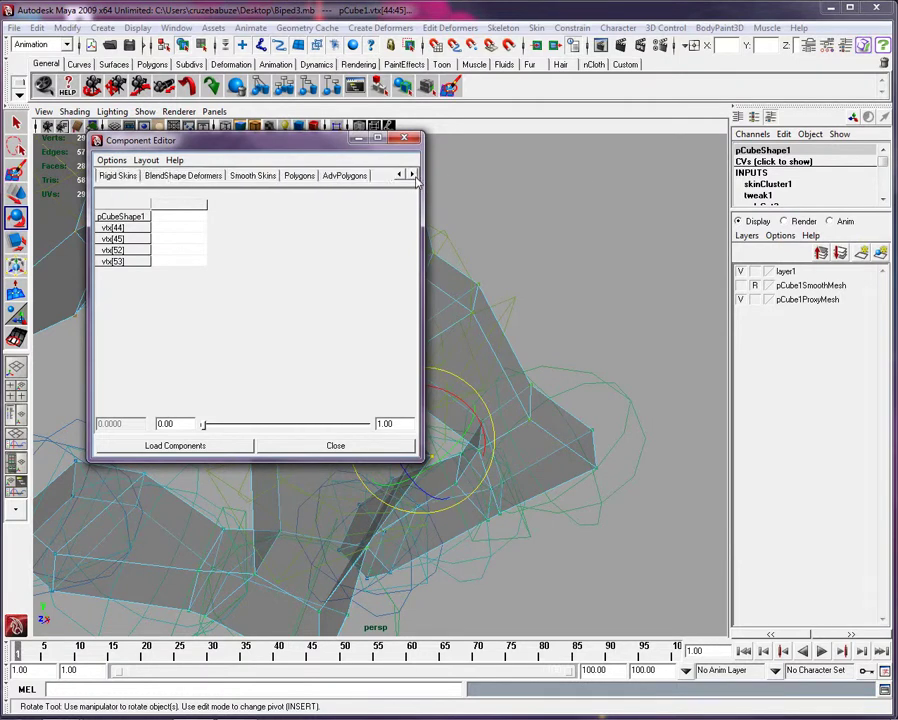
pyautogui.moveTo(424, 461); pyautogui.dragTo(649, 580)
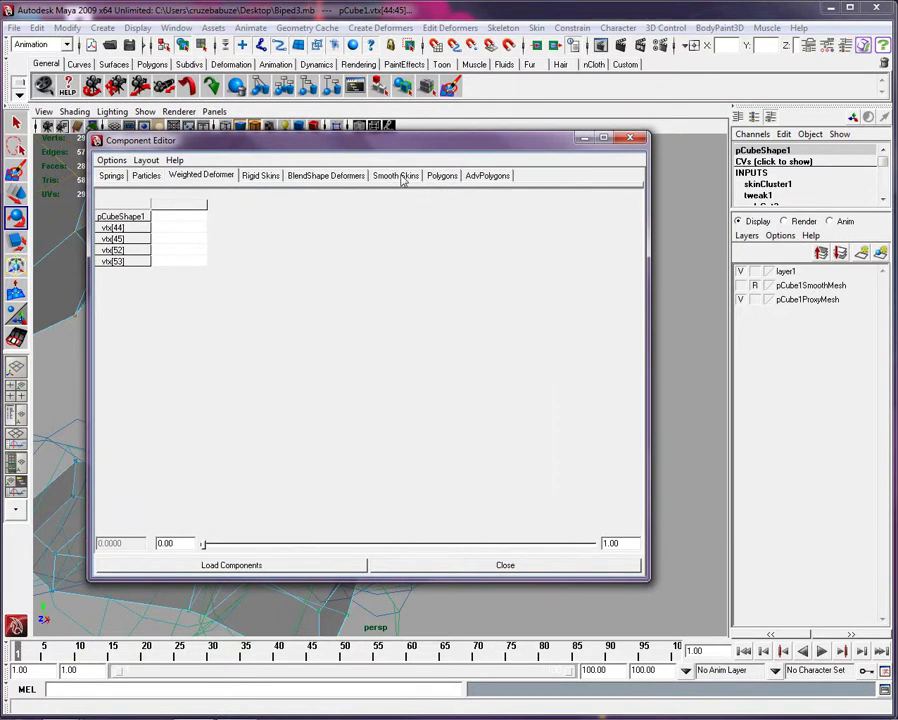
# In the Smooth Skins weights, set the joint2 weight to 1 for vertices 44, 45, 52 and 53.
pyautogui.click(399, 176)
pyautogui.moveTo(368, 143); pyautogui.dragTo(507, 134)
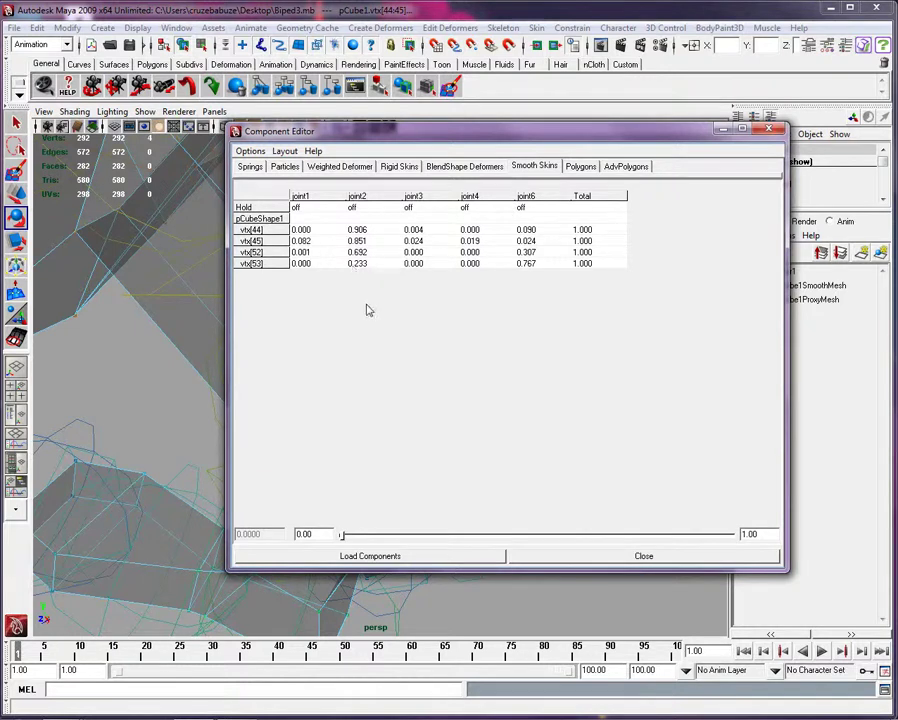
pyautogui.click(362, 230)
pyautogui.write('1')
pyautogui.click(358, 241)
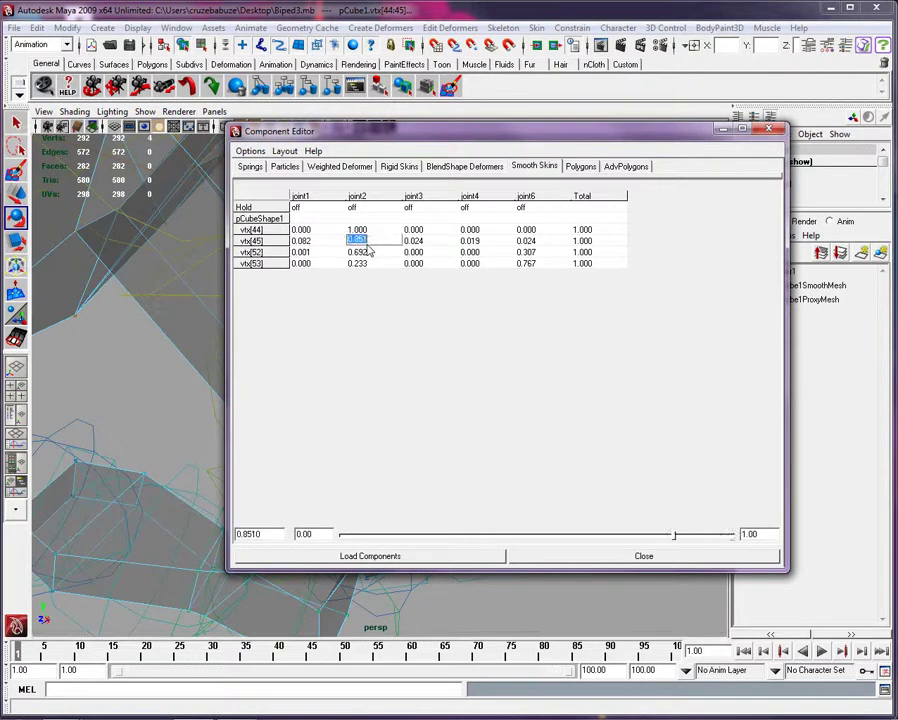
pyautogui.write('1')
pyautogui.click(370, 252)
pyautogui.write('1')
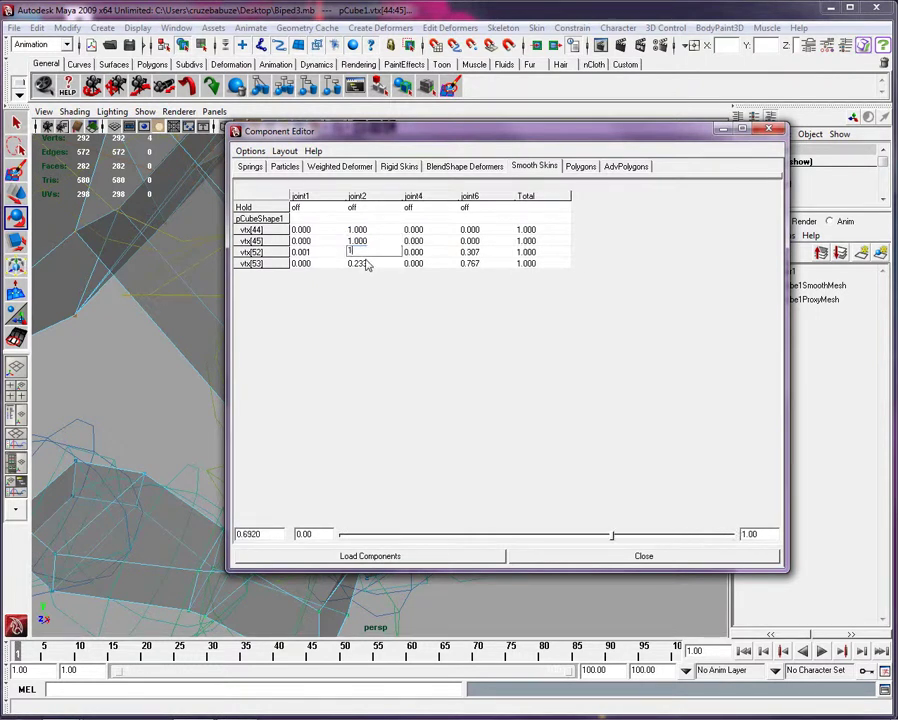
pyautogui.click(368, 233)
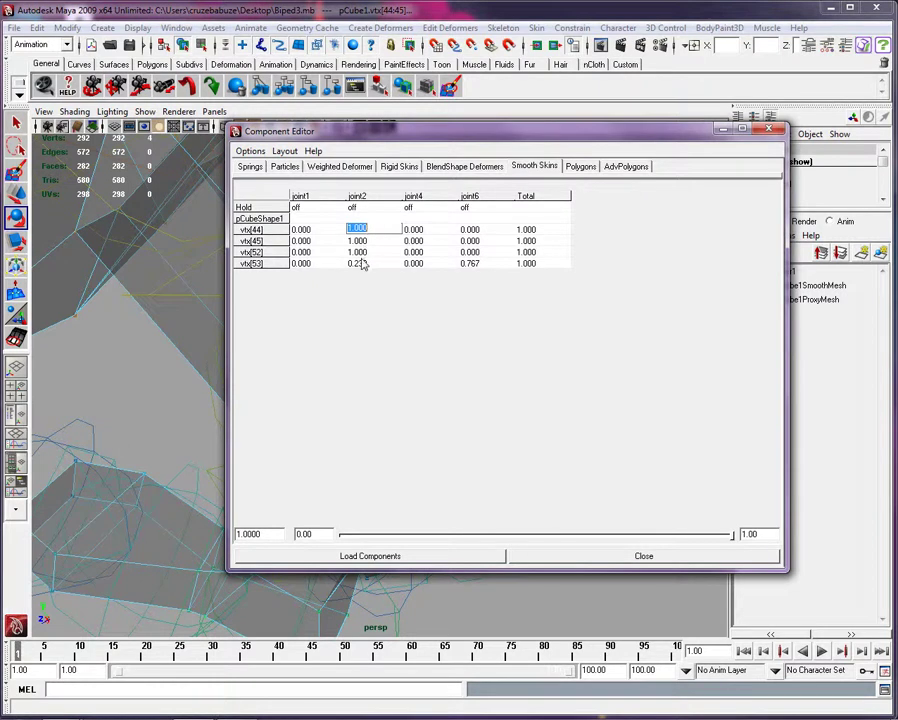
pyautogui.click(363, 263)
pyautogui.write('1')
pyautogui.press('Return')
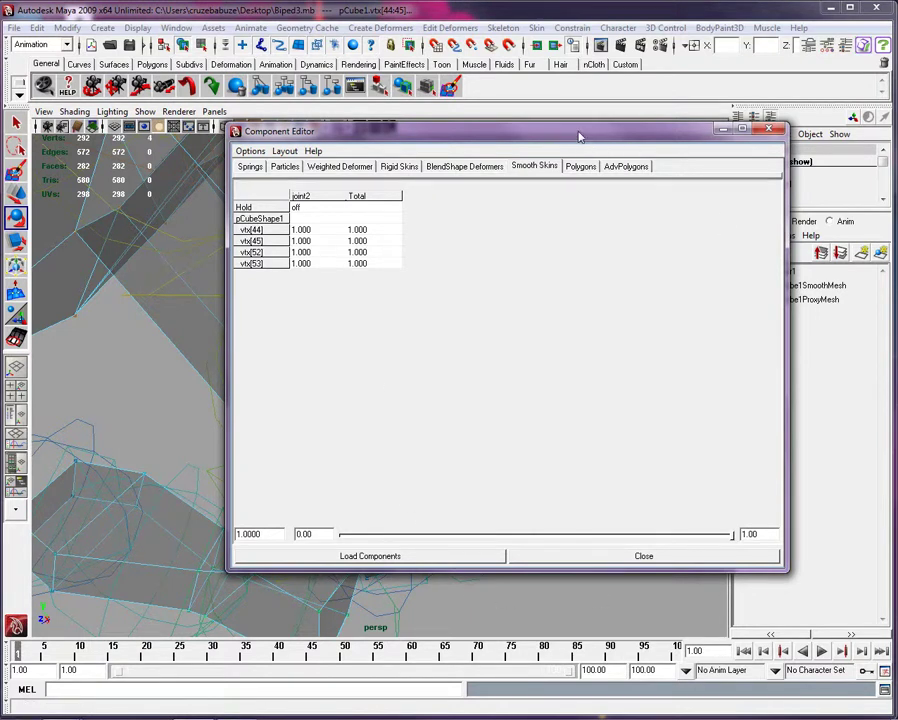
# Inspect the reweighted knee from another angle, close the Component Editor and select joint2.
pyautogui.moveTo(580, 136); pyautogui.dragTo(897, 143)
pyautogui.keyDown('alt'); pyautogui.moveTo(463, 384); pyautogui.dragTo(412, 362); pyautogui.keyUp('alt')
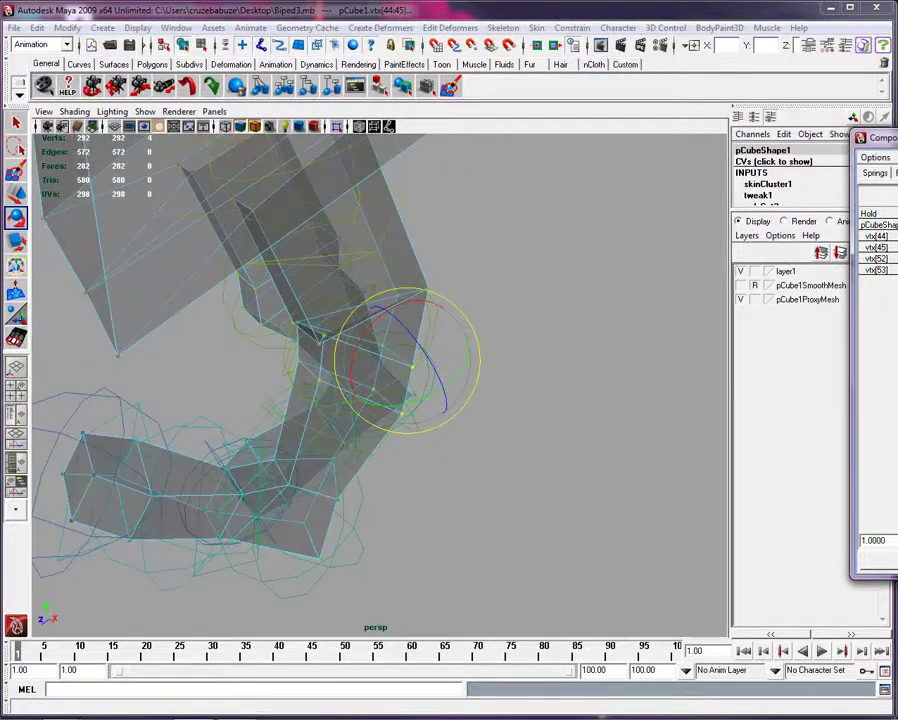
pyautogui.moveTo(897, 143); pyautogui.dragTo(559, 183)
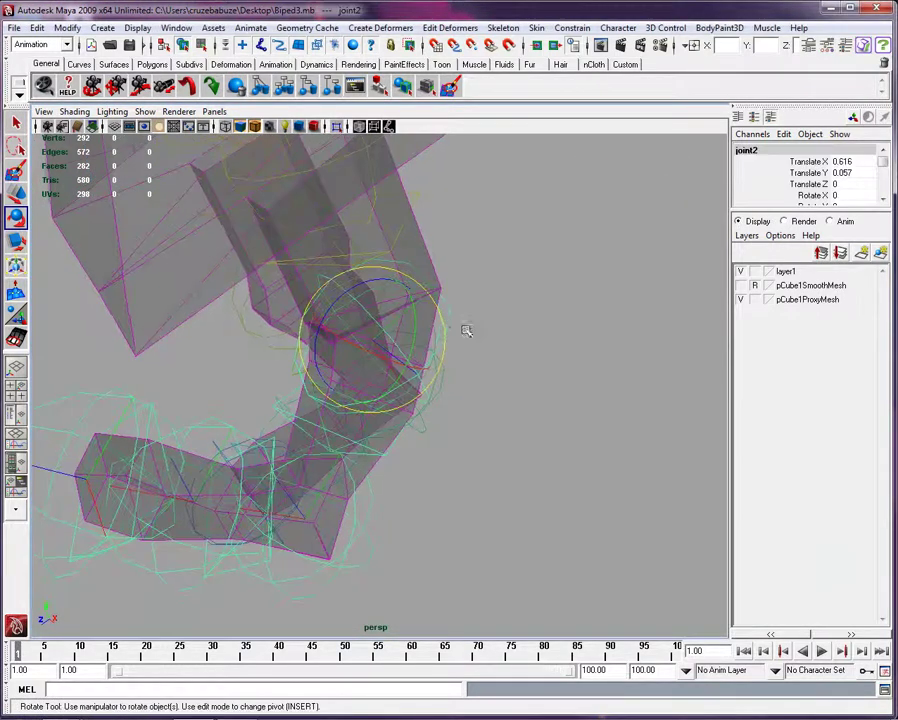
# Rotate joint2 back and forth about its Z axis, to about -3.8°, to test the knee's deformation.
pyautogui.keyDown('alt'); pyautogui.moveTo(465, 330); pyautogui.dragTo(227, 315); pyautogui.keyUp('alt')
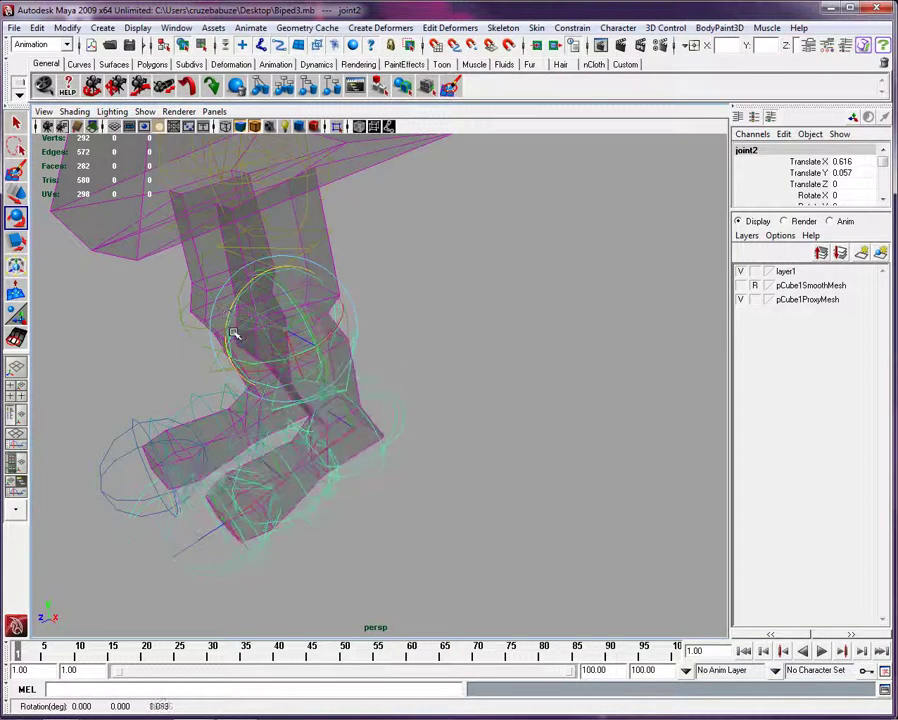
pyautogui.keyDown('alt'); pyautogui.moveTo(347, 300); pyautogui.dragTo(330, 274, button='right'); pyautogui.keyUp('alt')
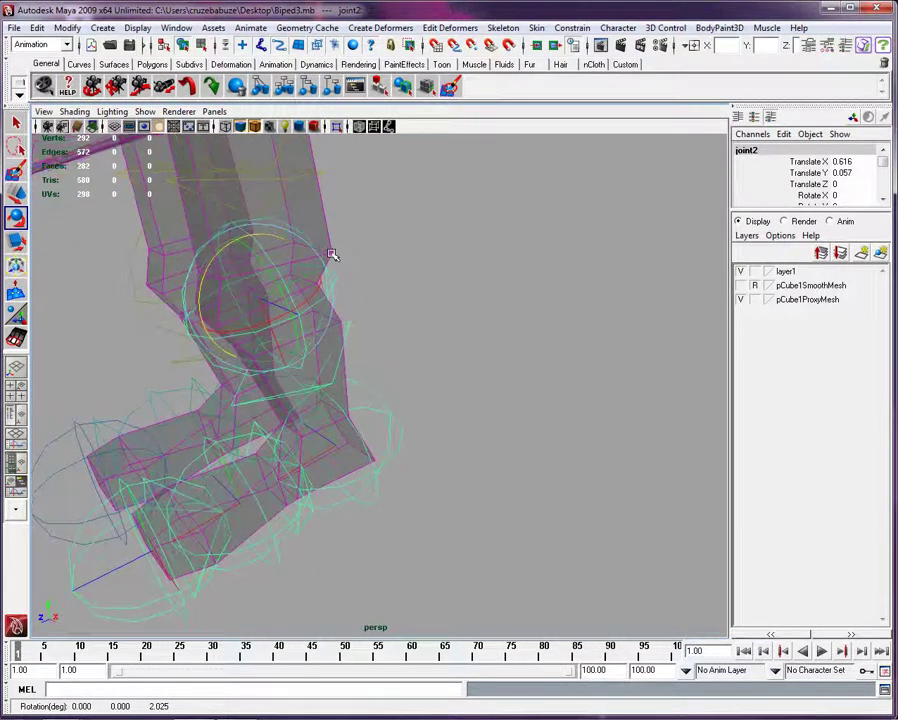
pyautogui.keyDown('alt'); pyautogui.moveTo(331, 257); pyautogui.dragTo(233, 320); pyautogui.keyUp('alt')
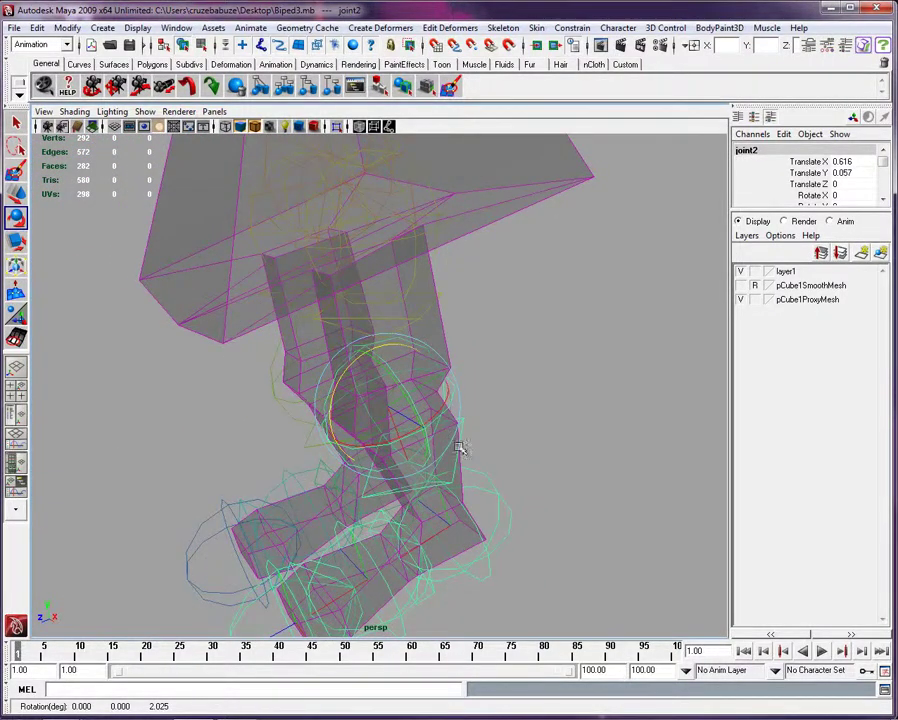
pyautogui.moveTo(348, 366); pyautogui.dragTo(386, 364)
pyautogui.moveTo(386, 364); pyautogui.dragTo(365, 348, button='middle')
pyautogui.moveTo(390, 268); pyautogui.dragTo(346, 270)
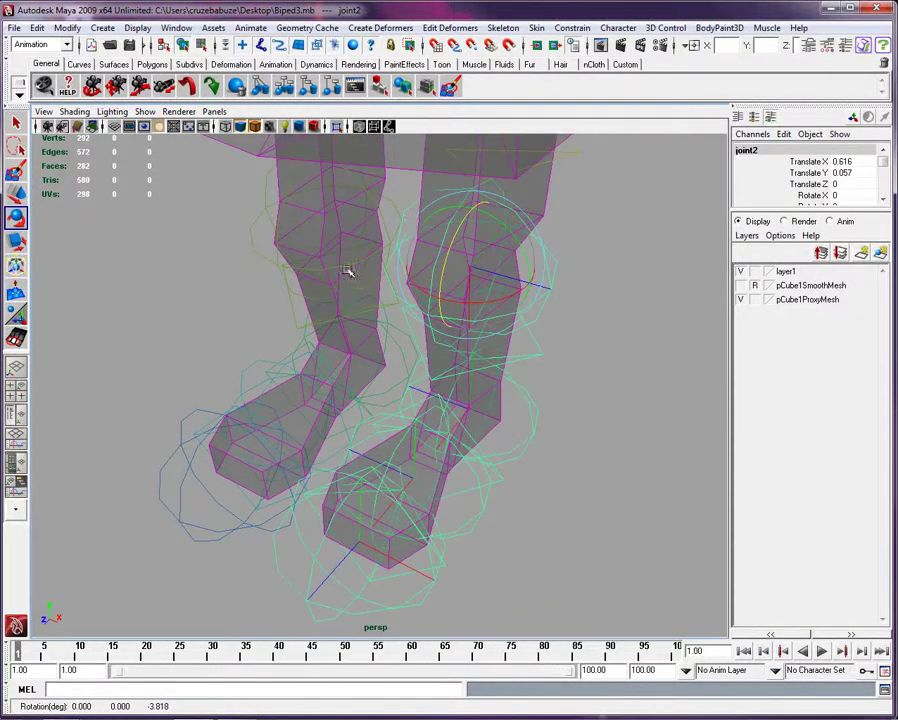
# Select joint21 at the front of the opposite foot, keeping layer1 visible.
pyautogui.click(287, 393)
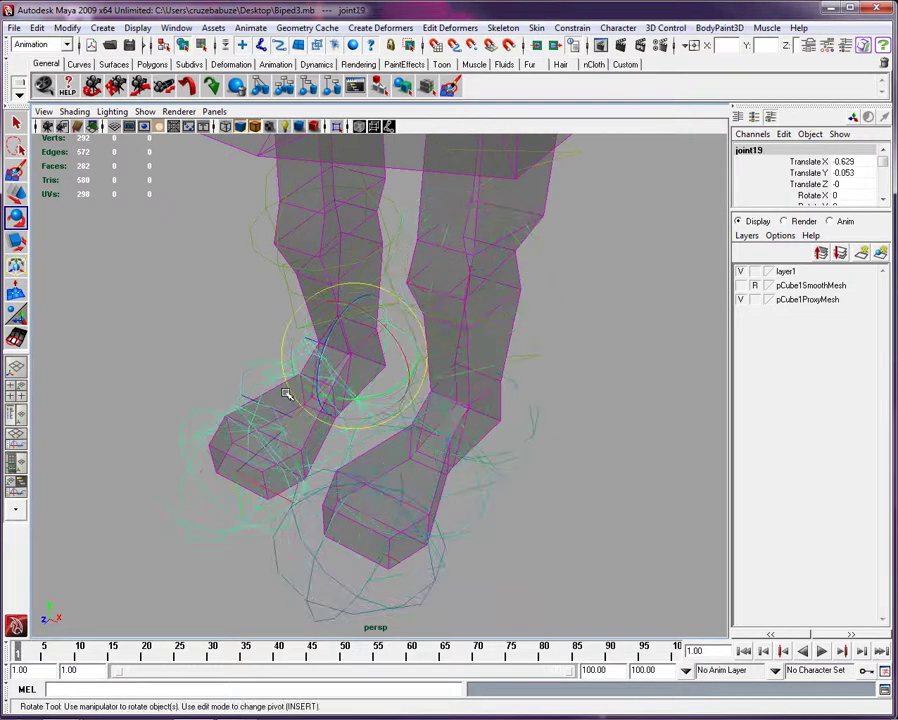
pyautogui.click(740, 271)
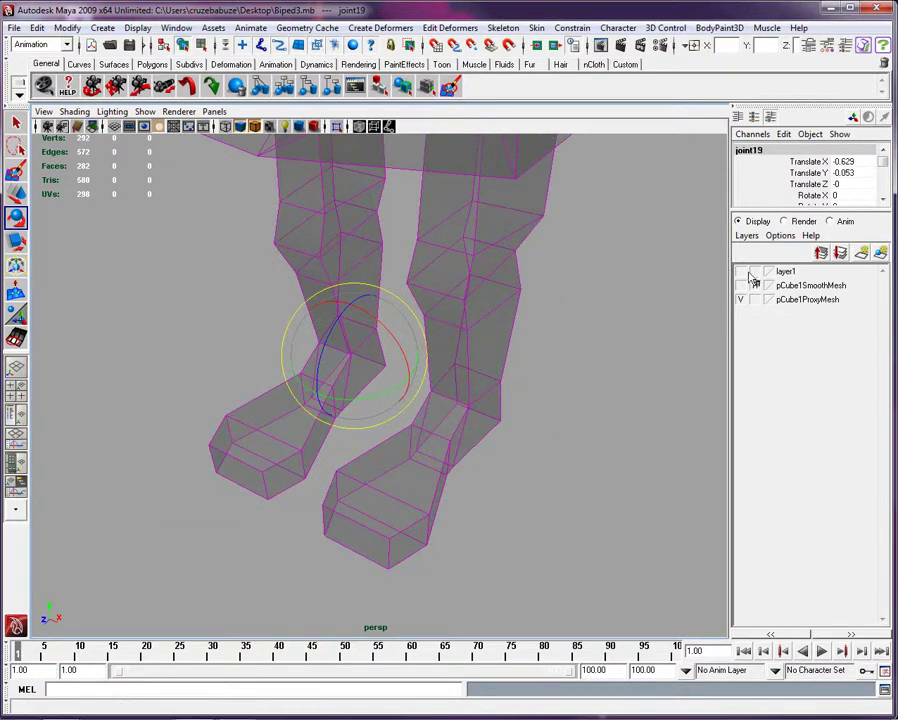
pyautogui.click(740, 271)
pyautogui.click(605, 380)
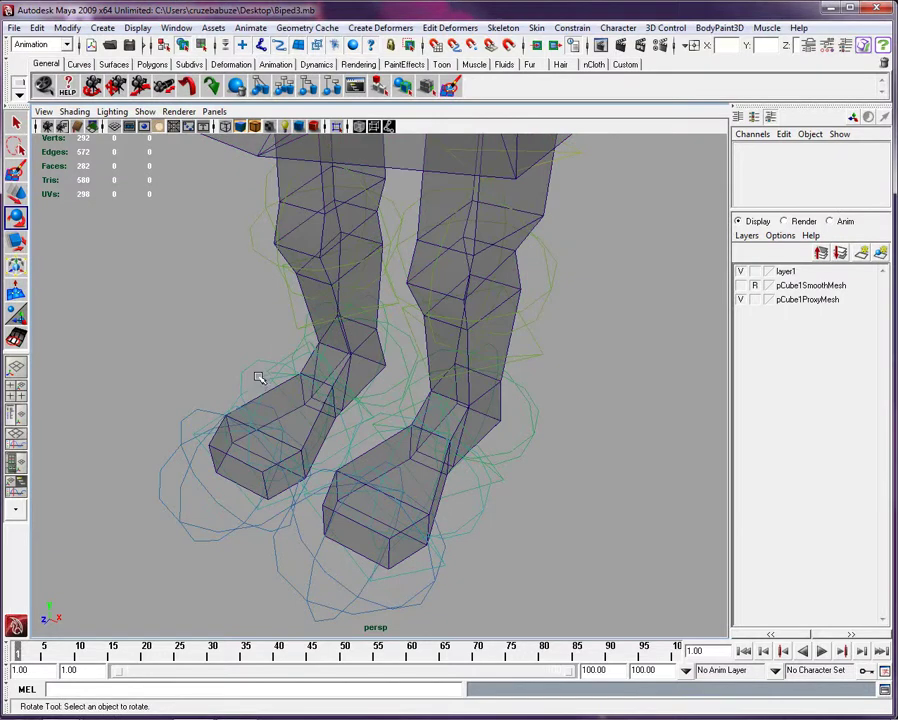
pyautogui.click(205, 411)
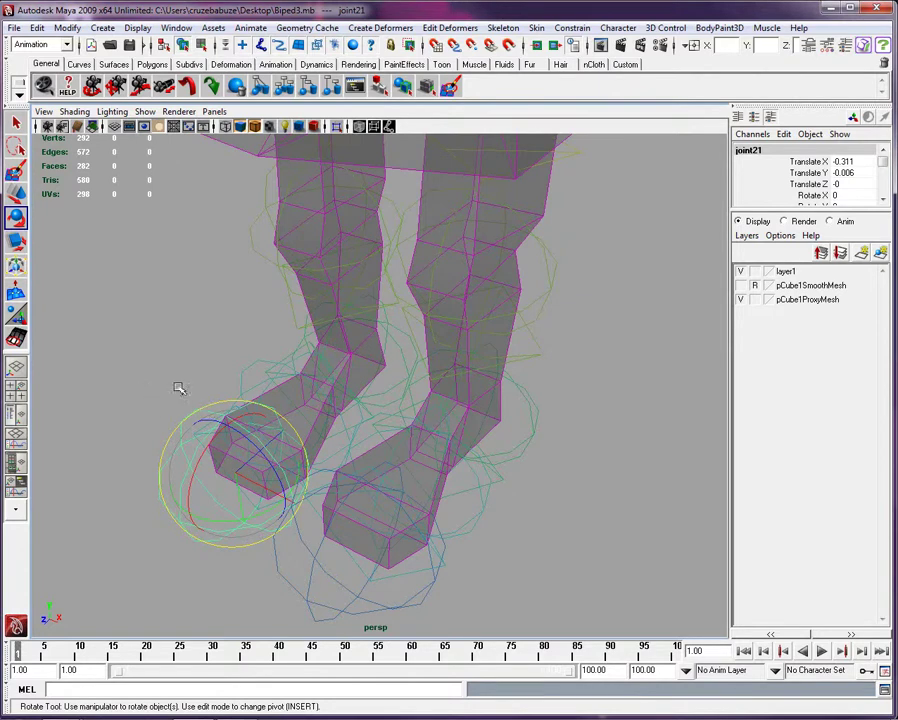
# Hide layer1 and open the Paint Skin Weights settings for the body mesh with joint21 as the influence.
pyautogui.click(740, 272)
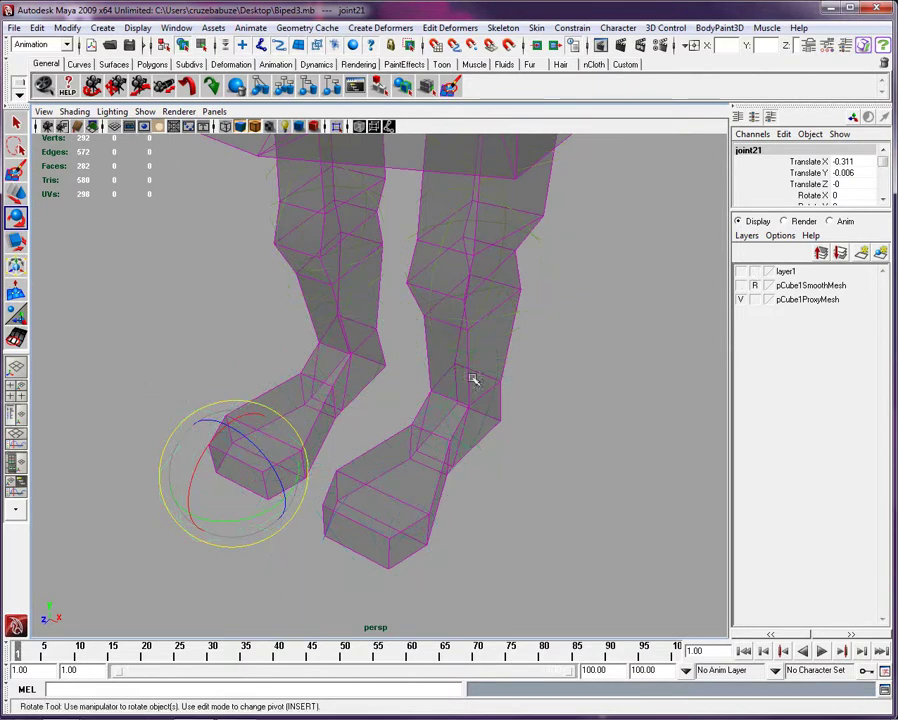
pyautogui.click(320, 382)
pyautogui.click(16, 338)
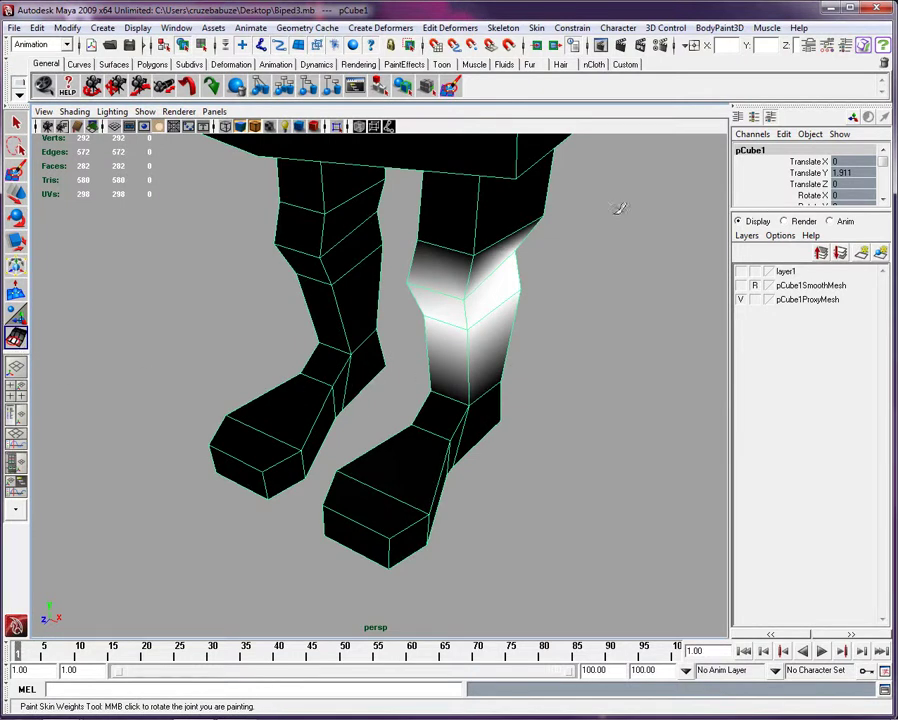
pyautogui.doubleClick(16, 338)
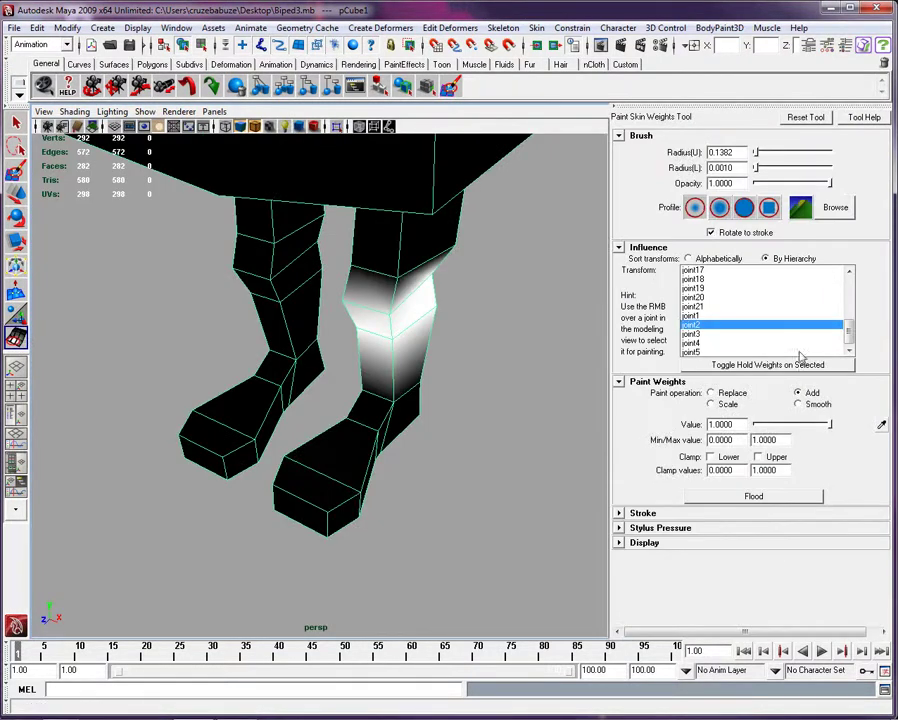
pyautogui.click(699, 307)
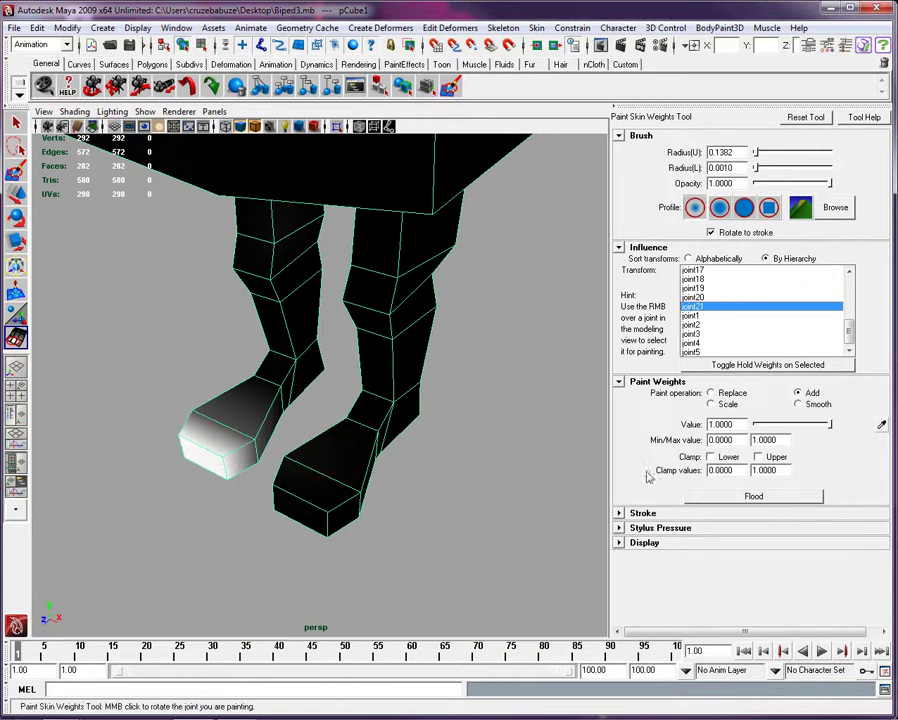
# Paint joint21 weight of 1 onto the front of its foot with the Replace operation, then inspect the body.
pyautogui.click(711, 393)
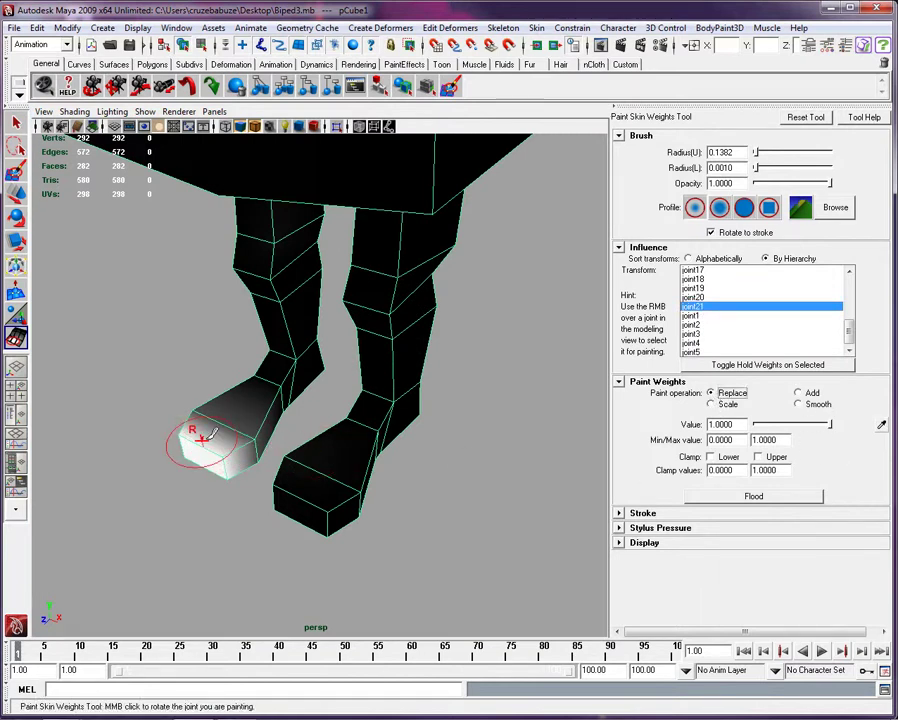
pyautogui.moveTo(190, 434)
pyautogui.mouseDown()
pyautogui.moveTo(225, 445)
pyautogui.moveTo(243, 468)
pyautogui.moveTo(215, 424)
pyautogui.moveTo(220, 406)
pyautogui.moveTo(225, 445)
pyautogui.moveTo(249, 459)
pyautogui.moveTo(244, 428)
pyautogui.mouseUp()
pyautogui.scroll(5, 242, 463)
pyautogui.scroll(4, 242, 463)
pyautogui.scroll(-10, 242, 463)
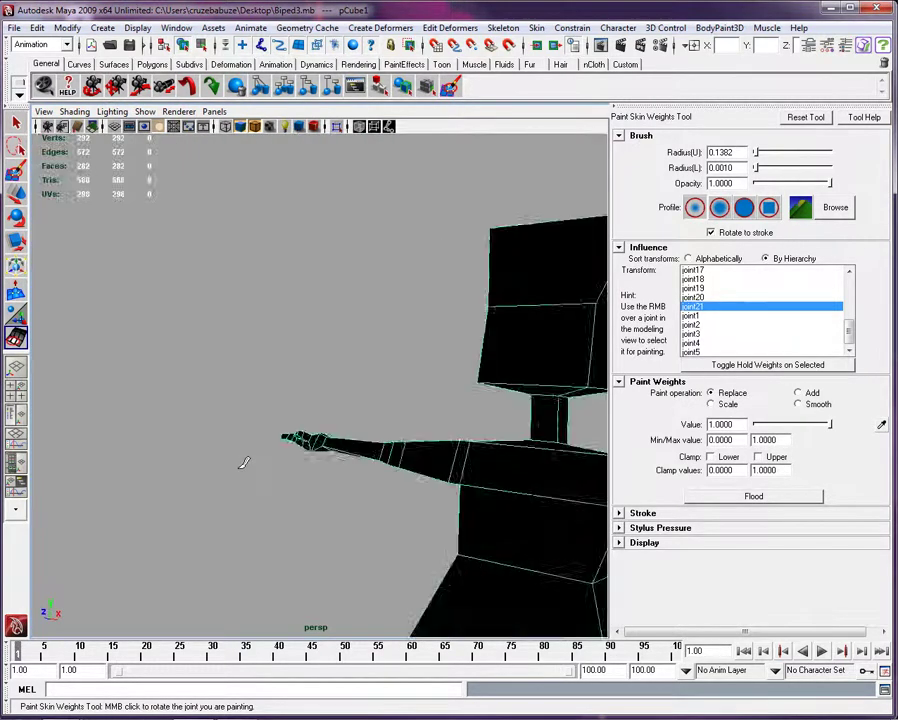
pyautogui.moveTo(269, 485)
pyautogui.keyDown('alt'); pyautogui.mouseDown()
pyautogui.moveTo(292, 482)
pyautogui.moveTo(262, 462)
pyautogui.moveTo(247, 473)
pyautogui.moveTo(226, 452)
pyautogui.moveTo(290, 490)
pyautogui.moveTo(371, 507)
pyautogui.moveTo(401, 527)
pyautogui.moveTo(393, 501)
pyautogui.moveTo(372, 486)
pyautogui.mouseUp(); pyautogui.keyUp('alt')
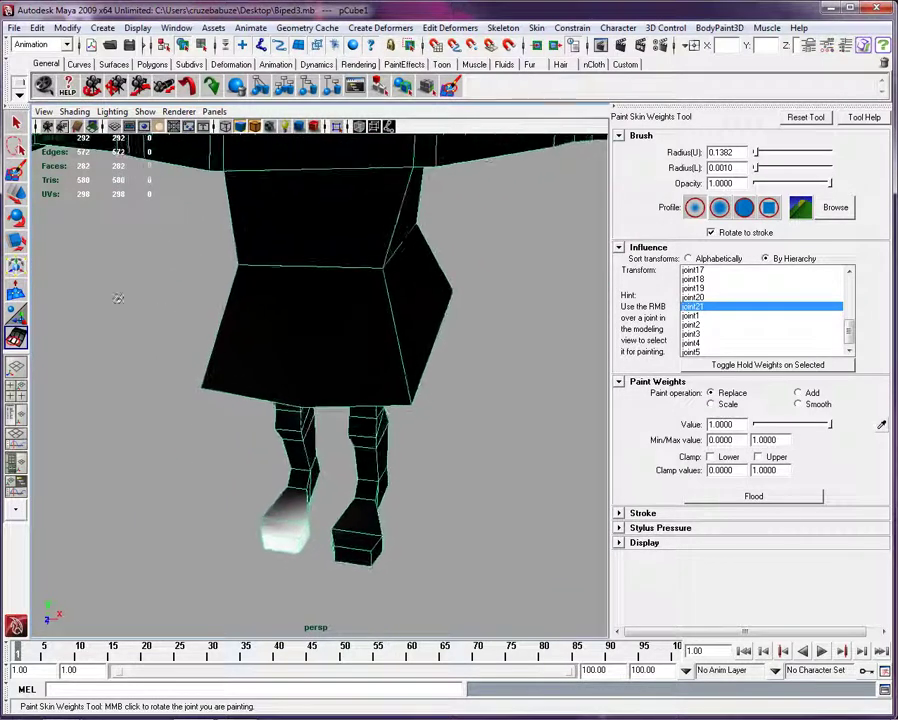
# Show layer1, test the knee by rotating joint2 about its Z axis, and undo the rotation.
pyautogui.click(17, 218)
pyautogui.click(886, 45)
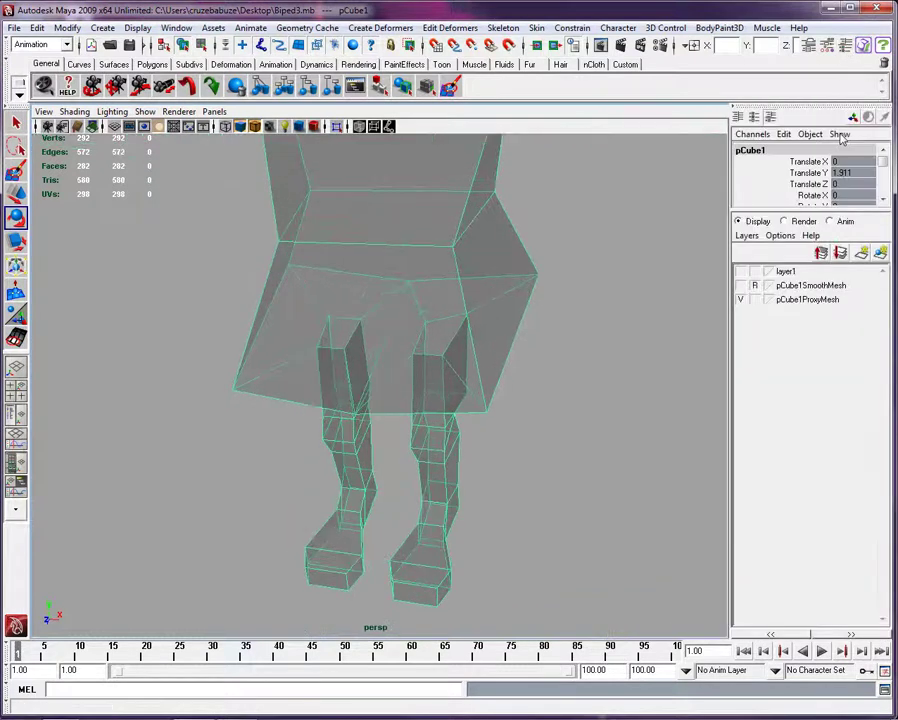
pyautogui.click(742, 273)
pyautogui.keyDown('alt'); pyautogui.moveTo(362, 580); pyautogui.dragTo(486, 436); pyautogui.keyUp('alt')
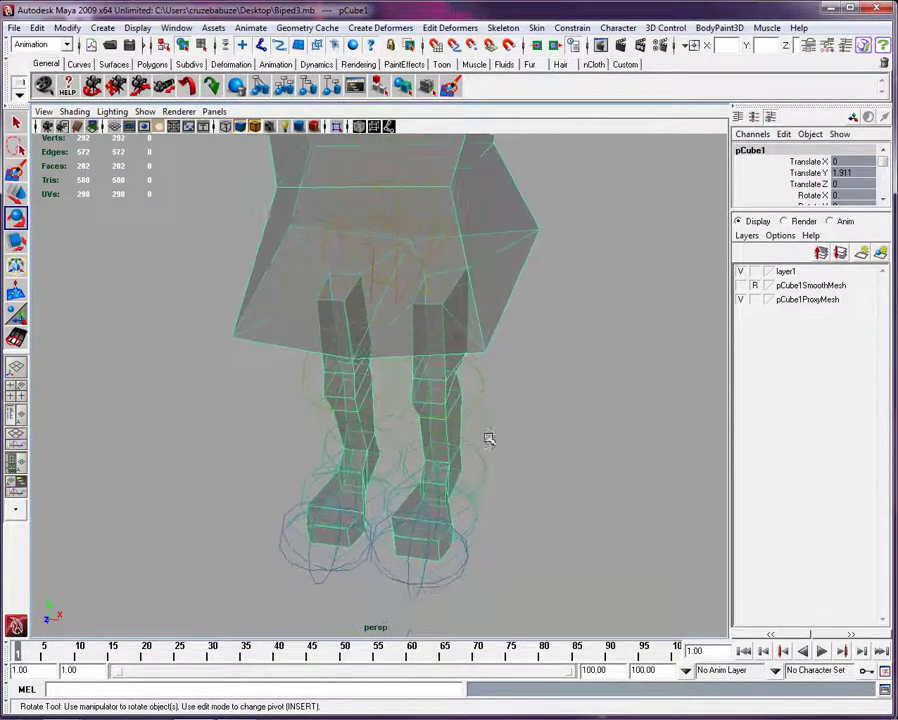
pyautogui.click(480, 375)
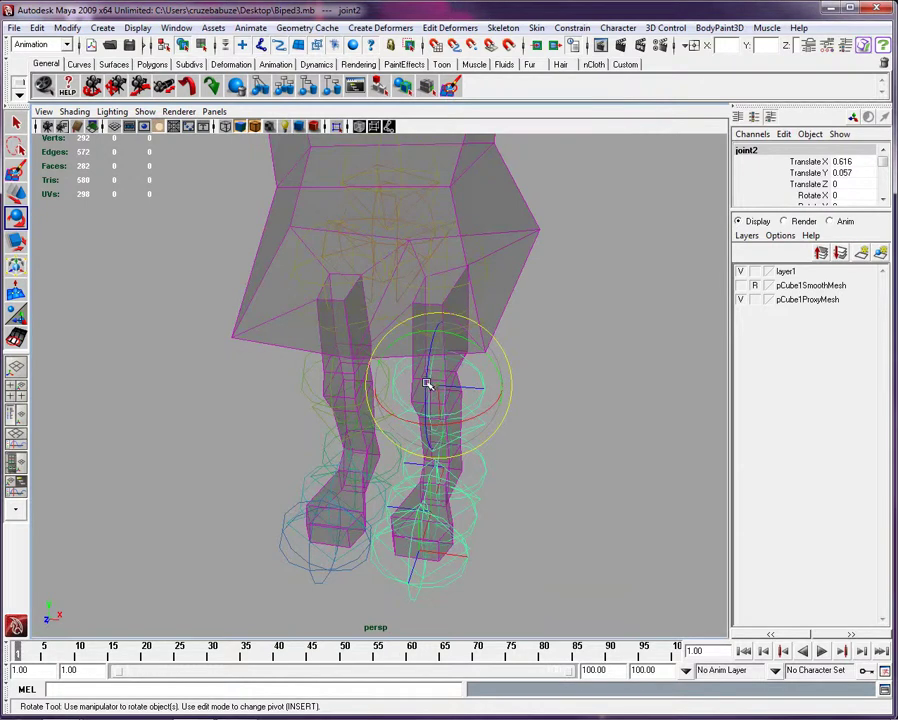
pyautogui.moveTo(427, 385); pyautogui.dragTo(393, 399)
pyautogui.keyDown('alt'); pyautogui.moveTo(499, 423); pyautogui.dragTo(501, 355, button='middle'); pyautogui.keyUp('alt')
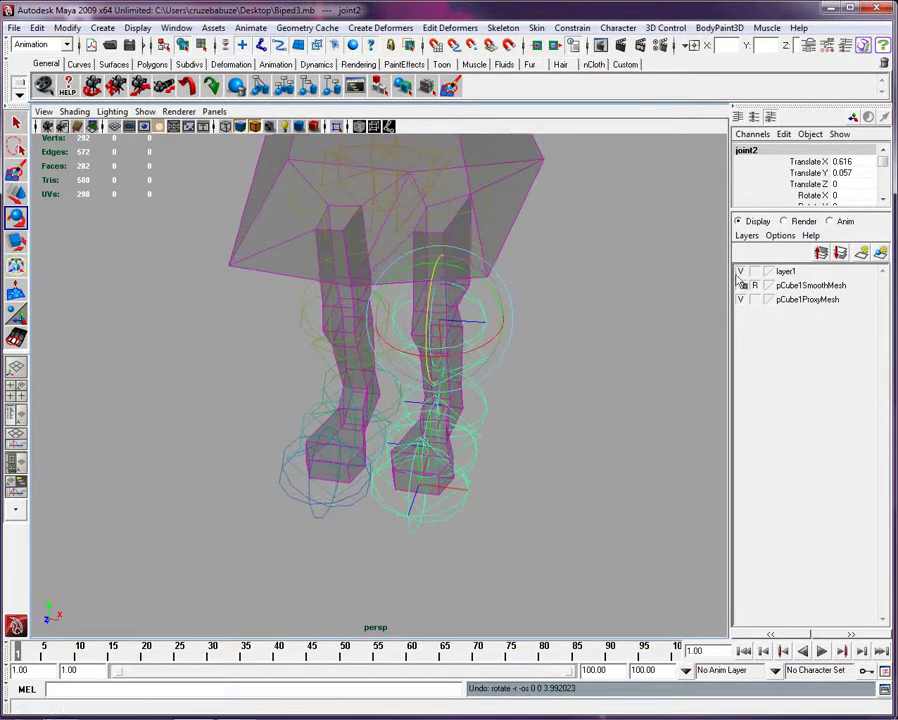
# With layer1 hidden, select all vertices at the front of the foot that joint21 controls.
pyautogui.click(742, 273)
pyautogui.keyDown('alt'); pyautogui.moveTo(640, 312); pyautogui.dragTo(300, 466); pyautogui.keyUp('alt')
pyautogui.scroll(4, 322, 476)
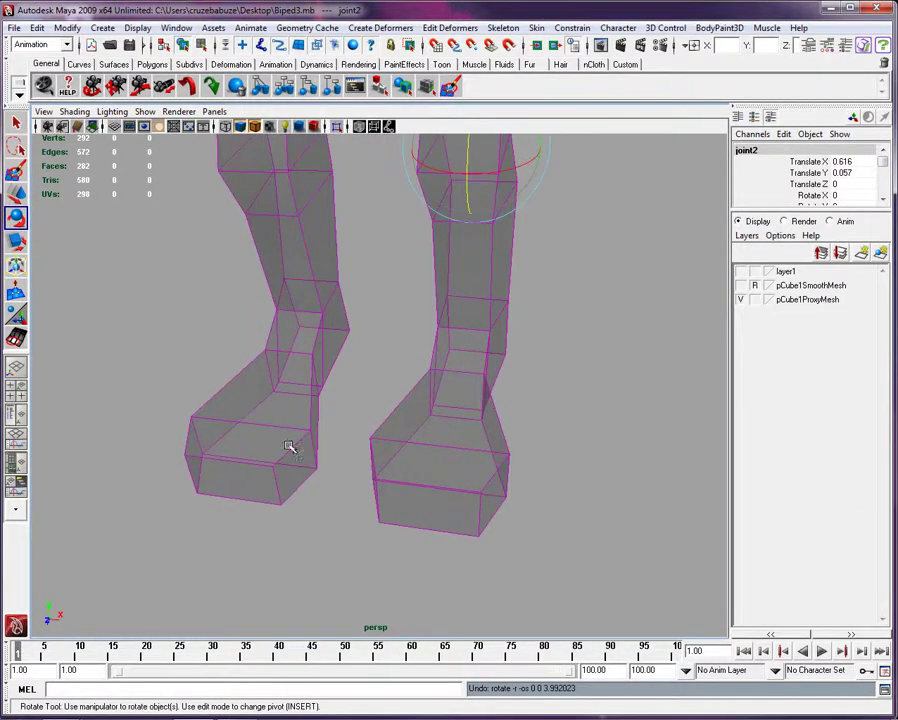
pyautogui.rightClick(287, 445)
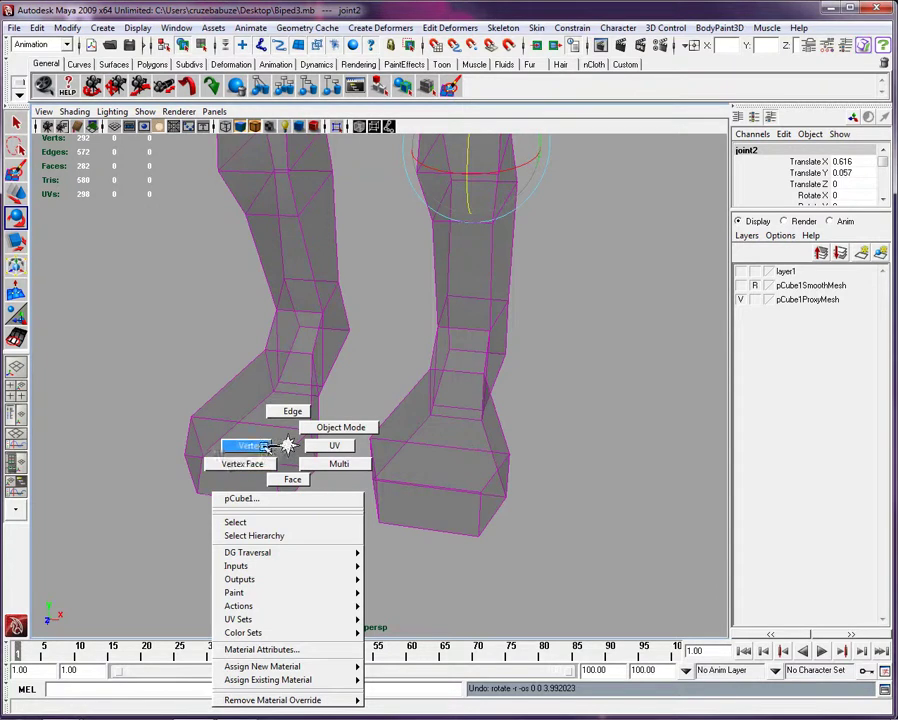
pyautogui.click(249, 445)
pyautogui.moveTo(322, 458); pyautogui.dragTo(132, 512)
pyautogui.click(134, 392)
pyautogui.moveTo(134, 392); pyautogui.dragTo(330, 572)
pyautogui.click(350, 416)
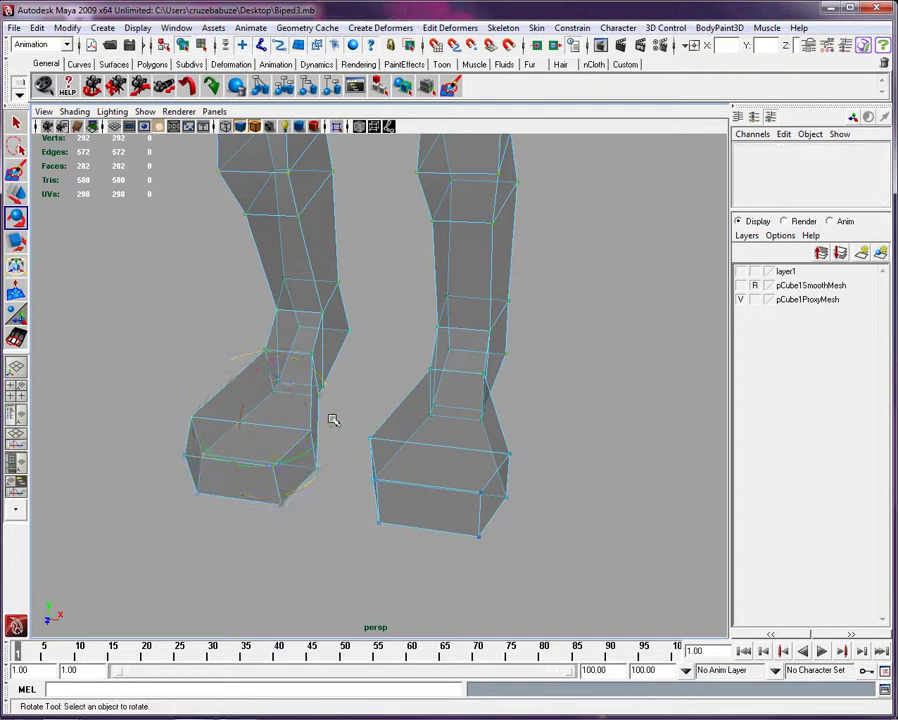
pyautogui.moveTo(335, 414); pyautogui.dragTo(120, 533)
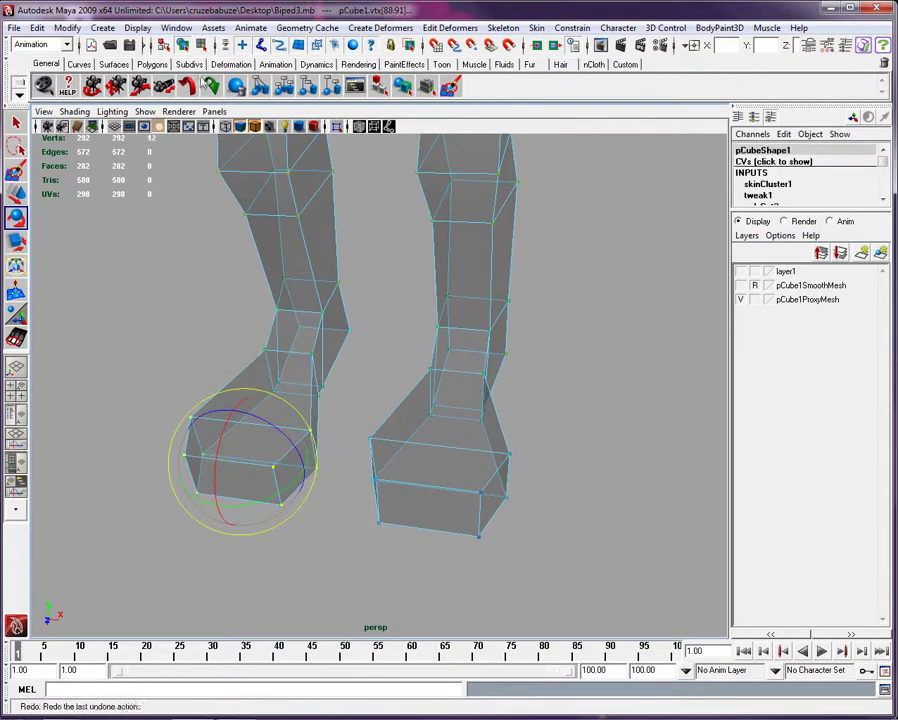
# Open the Component Editor on the Smooth Skins weights of the selected foot vertices.
pyautogui.click(176, 27)
pyautogui.moveTo(190, 49)
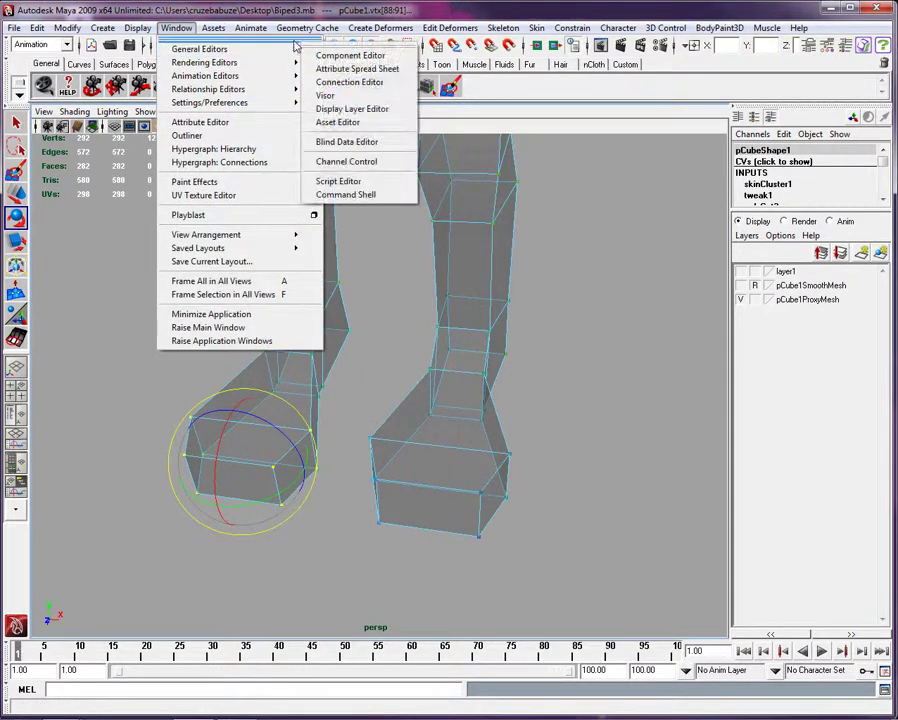
pyautogui.click(318, 55)
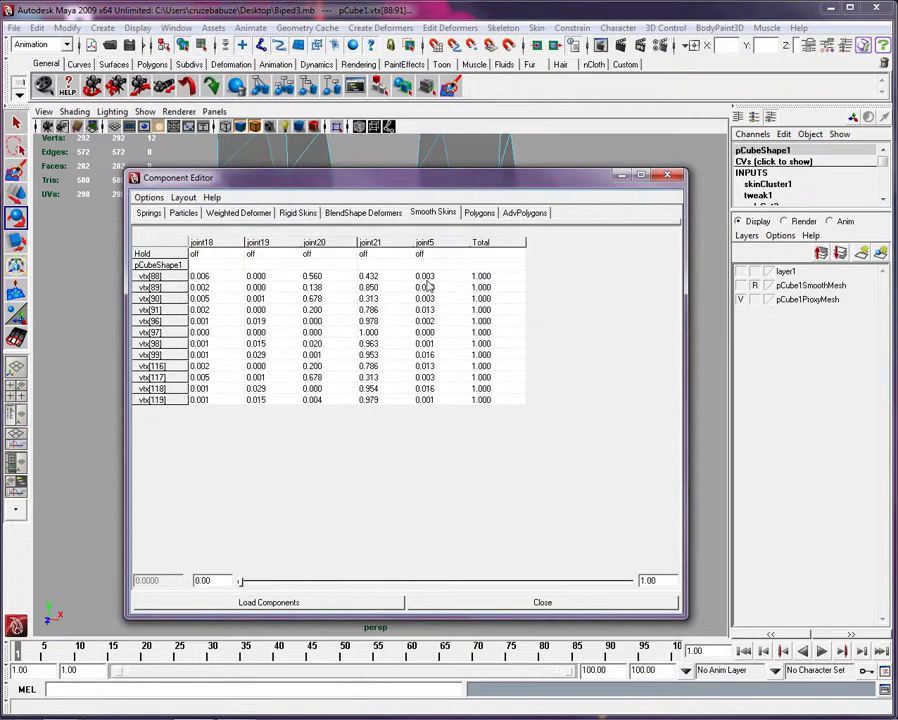
pyautogui.moveTo(393, 189); pyautogui.dragTo(447, 187)
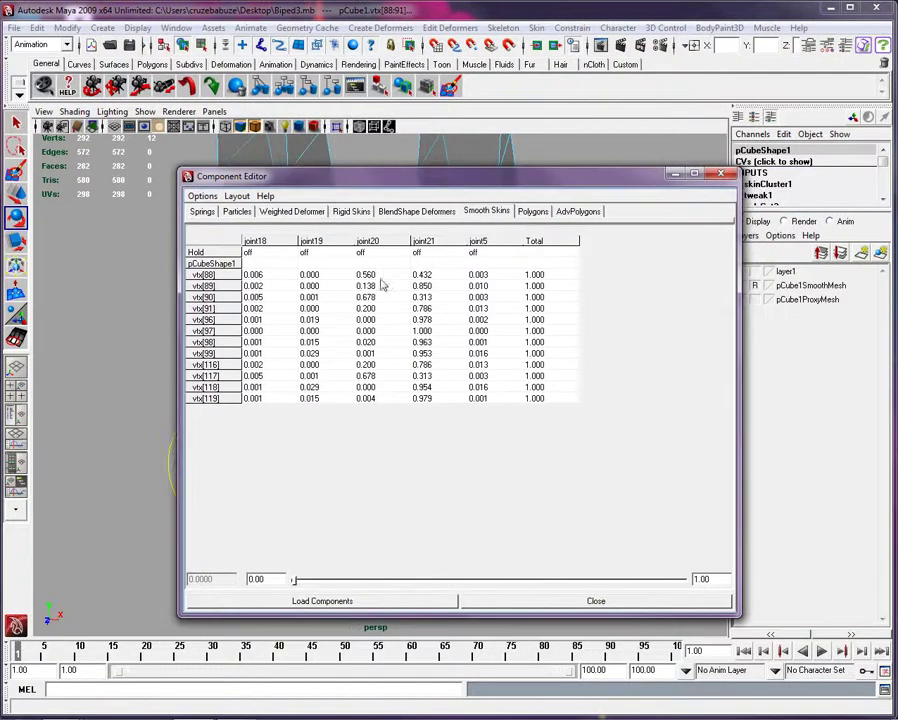
# Set the joint21 weight to 1 for vertices 88 to 91, 96 to 99 and 116 to 119.
pyautogui.click(424, 275)
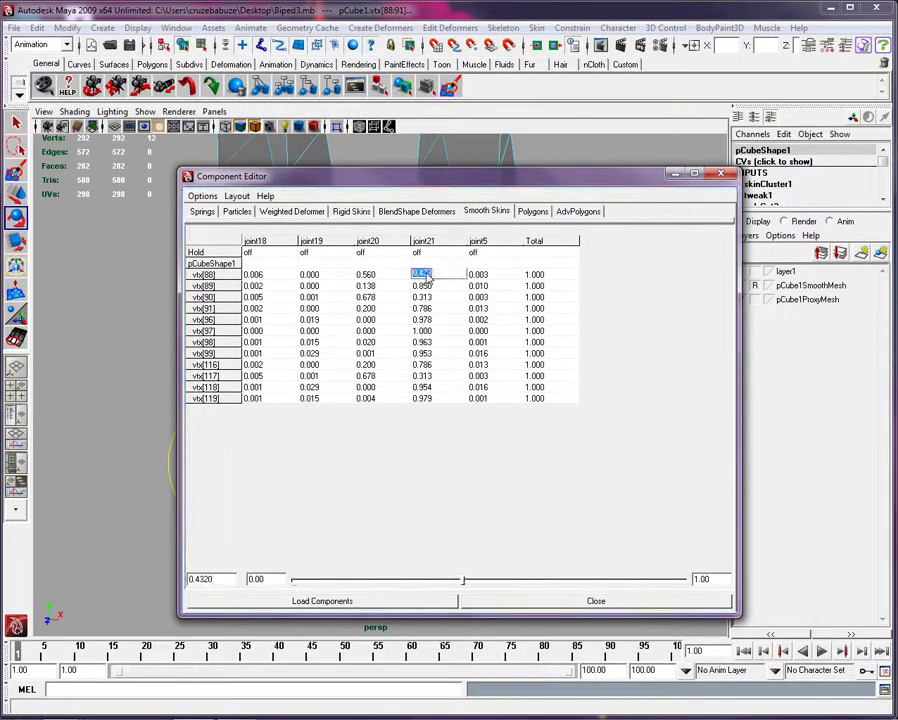
pyautogui.write('1')
pyautogui.click(425, 286)
pyautogui.write('1')
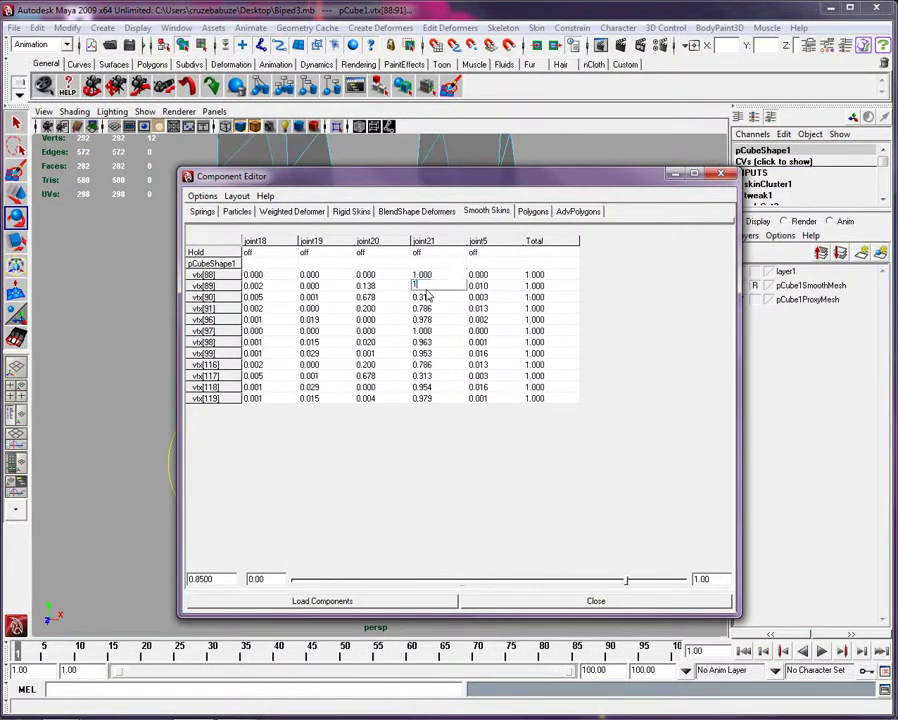
pyautogui.click(427, 297)
pyautogui.write('1')
pyautogui.click(426, 309)
pyautogui.write('1')
pyautogui.click(426, 320)
pyautogui.press('Return')
pyautogui.write('1')
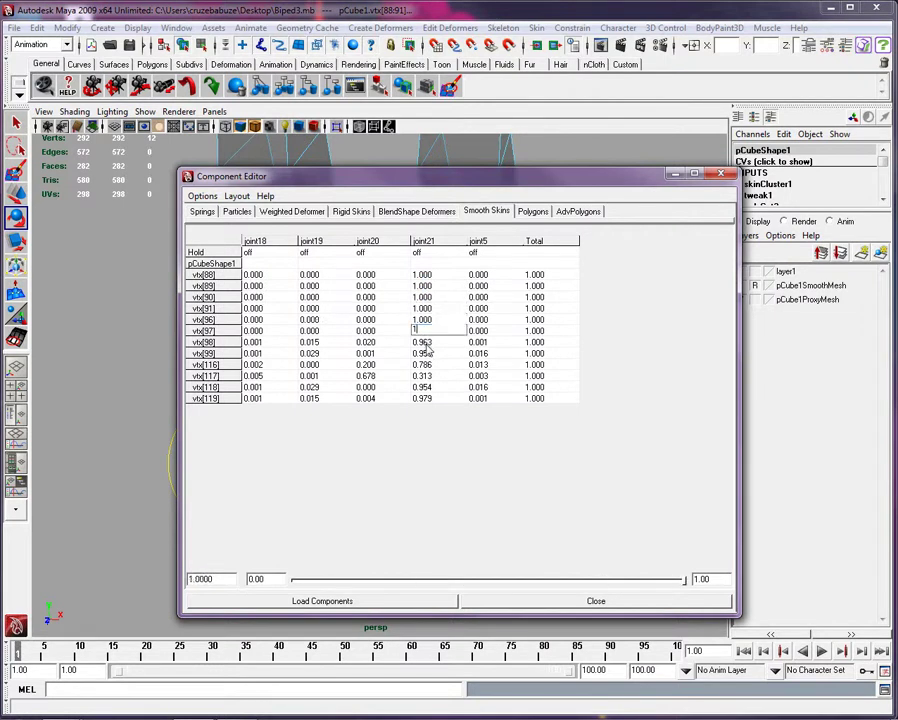
pyautogui.press('Return')
pyautogui.write('1')
pyautogui.press('Return')
pyautogui.write('1')
pyautogui.press('Return')
pyautogui.write('1')
pyautogui.press('Return')
pyautogui.write('1')
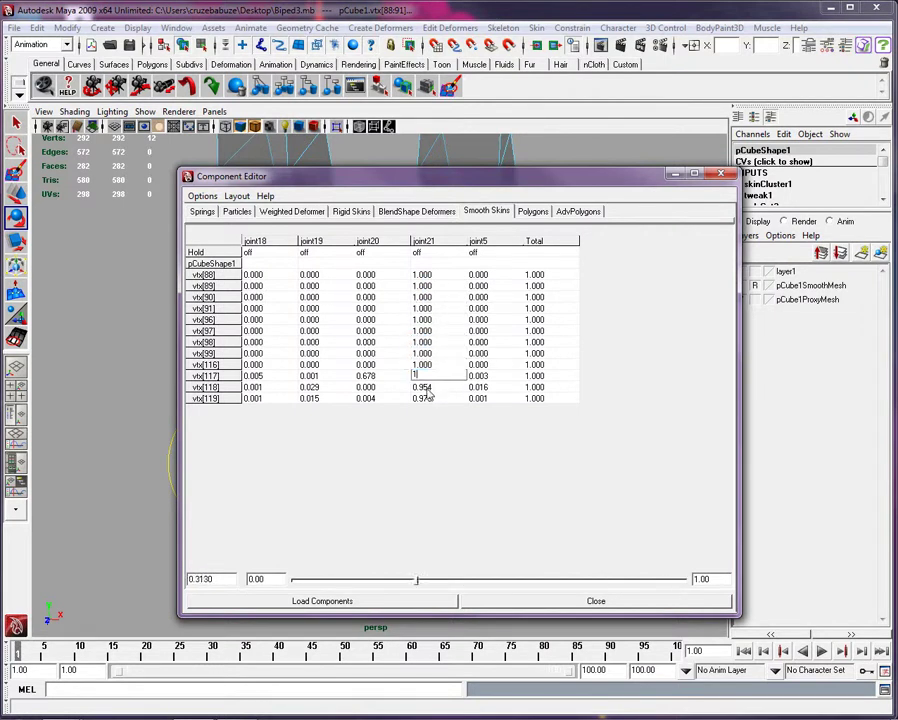
pyautogui.press('Return')
pyautogui.write('1')
pyautogui.press('Return')
pyautogui.write('1')
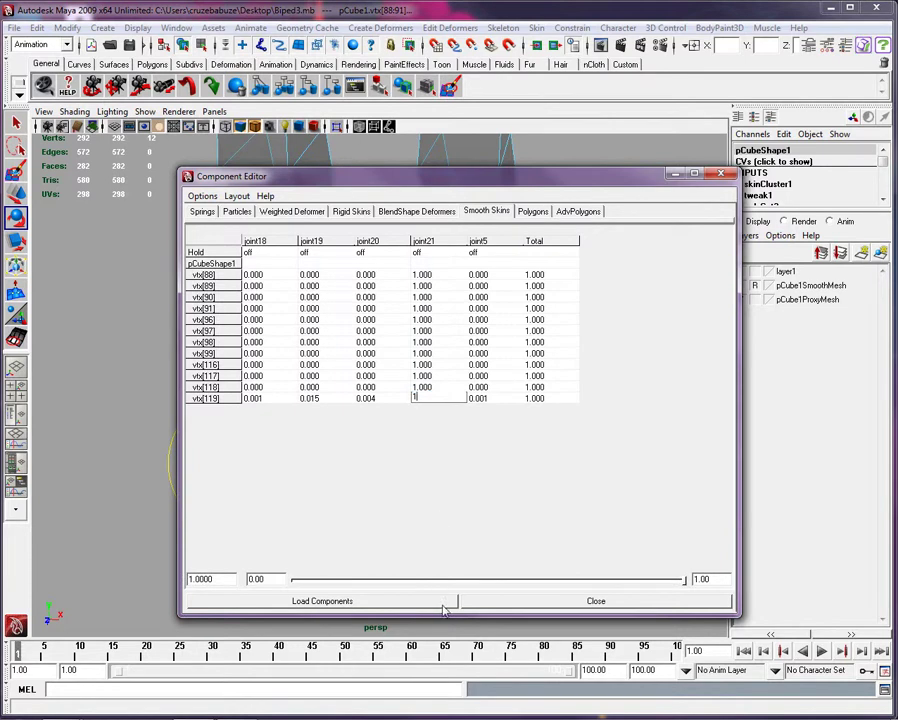
pyautogui.press('Return')
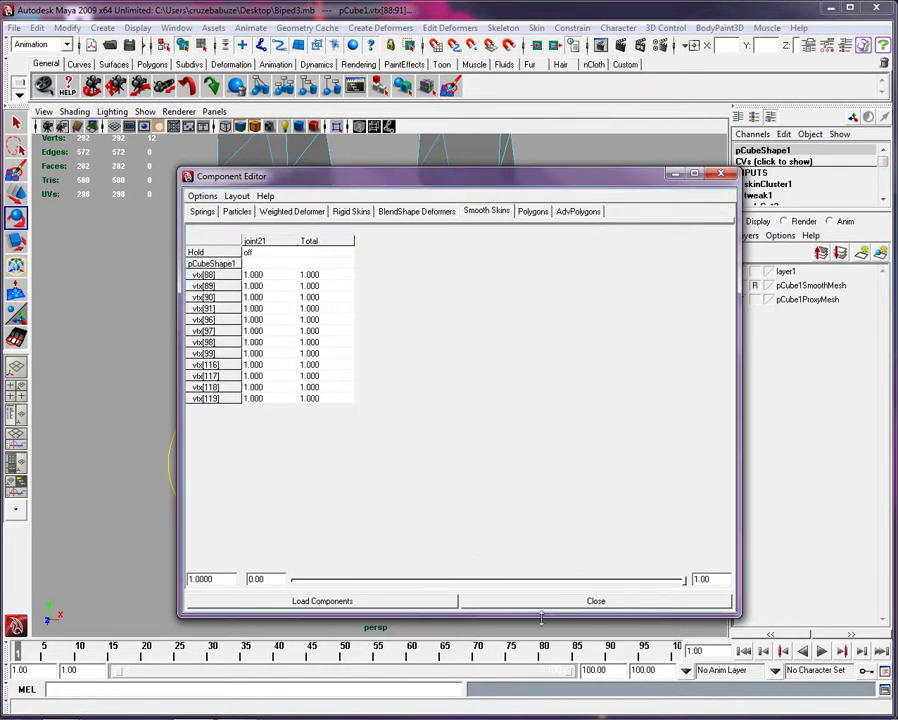
# Close the Component Editor, show layer1 and rotate joint2 about its Z axis to test the leg.
pyautogui.click(550, 602)
pyautogui.keyDown('alt'); pyautogui.moveTo(544, 586); pyautogui.dragTo(530, 325); pyautogui.keyUp('alt')
pyautogui.click(741, 272)
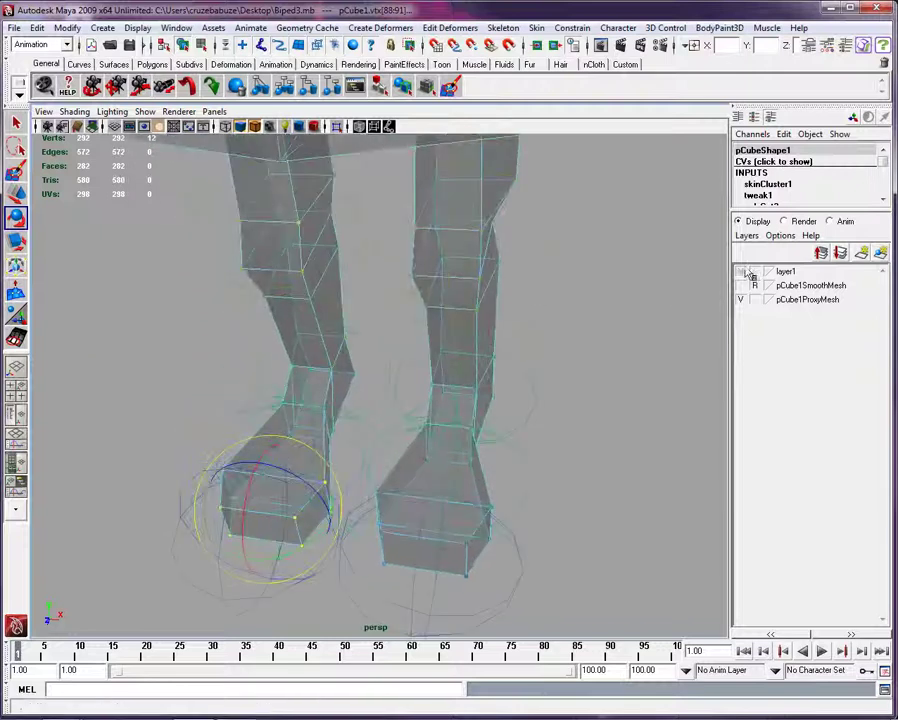
pyautogui.keyDown('alt'); pyautogui.moveTo(620, 345); pyautogui.dragTo(590, 325); pyautogui.keyUp('alt')
pyautogui.click(567, 296)
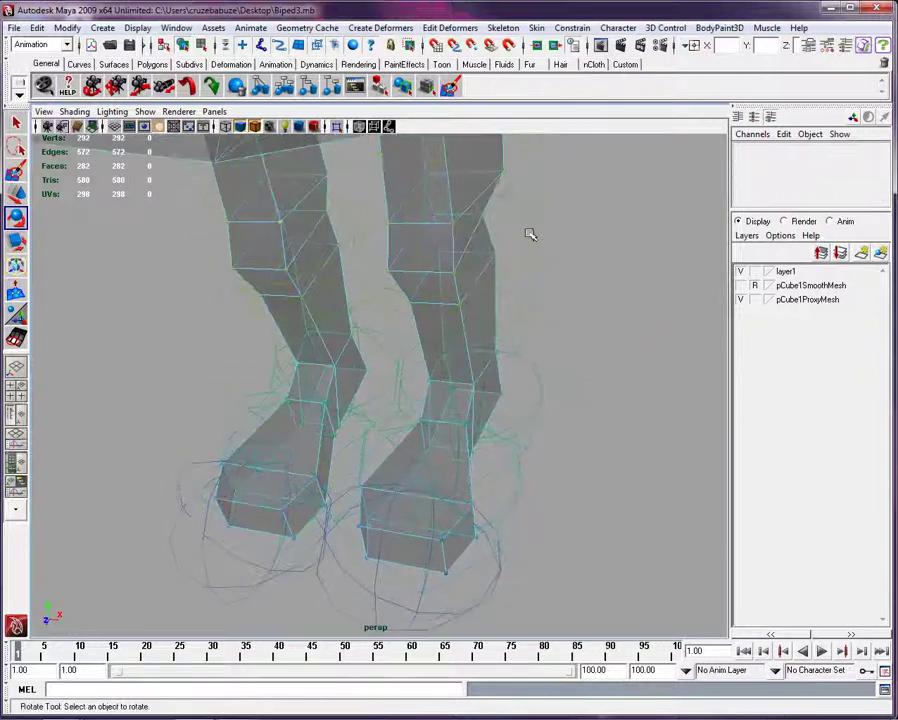
pyautogui.click(525, 213)
pyautogui.moveTo(421, 194); pyautogui.dragTo(428, 242)
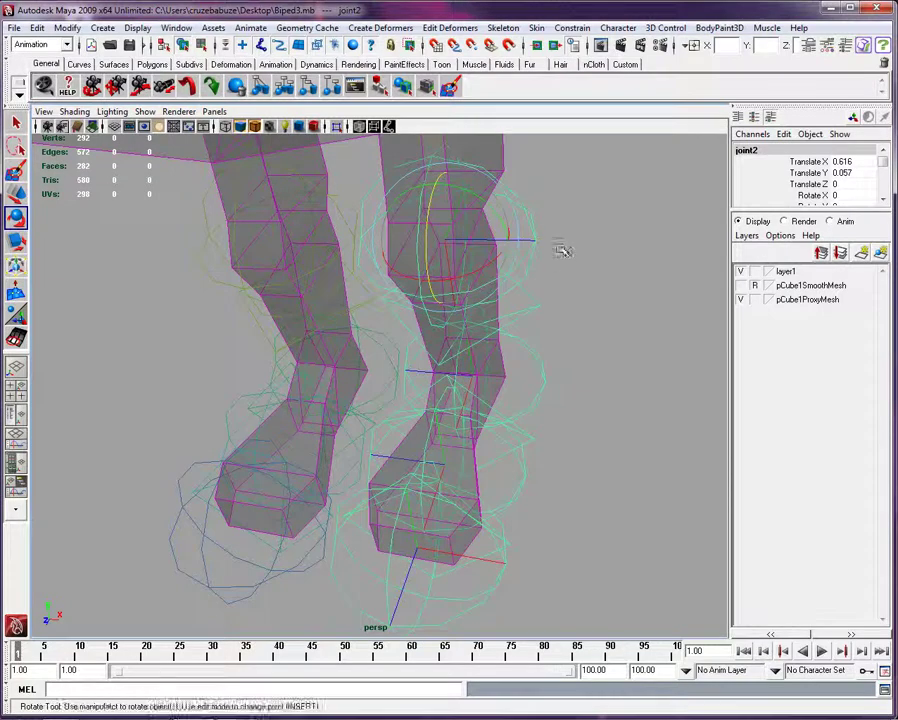
# Deselect joint2 and examine the whole biped with its joints visible.
pyautogui.click(590, 272)
pyautogui.scroll(-5, 604, 304)
pyautogui.keyDown('alt'); pyautogui.moveTo(601, 312); pyautogui.dragTo(283, 338); pyautogui.keyUp('alt')
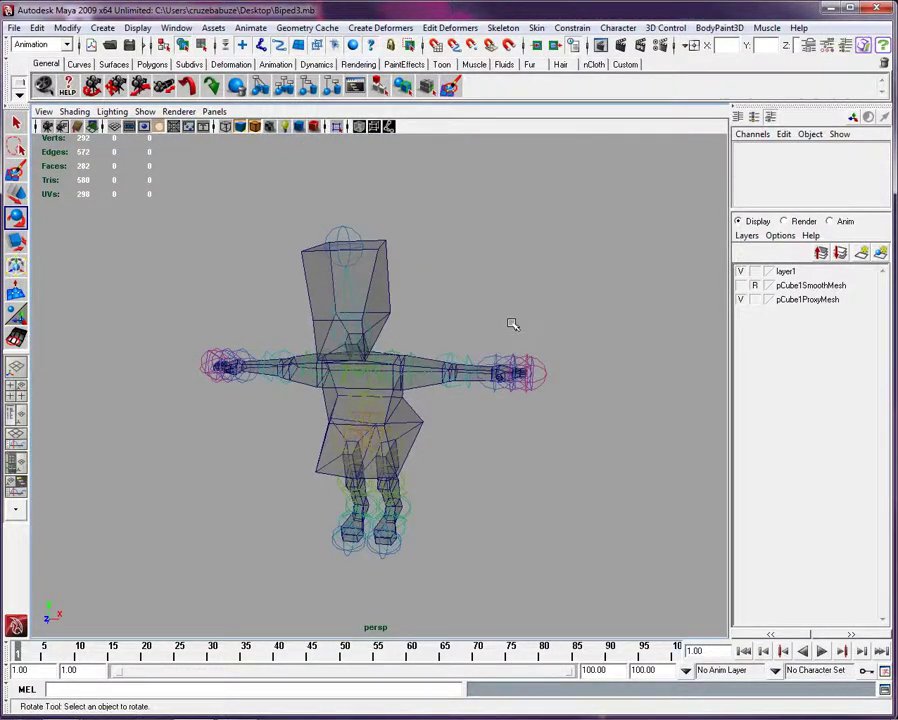